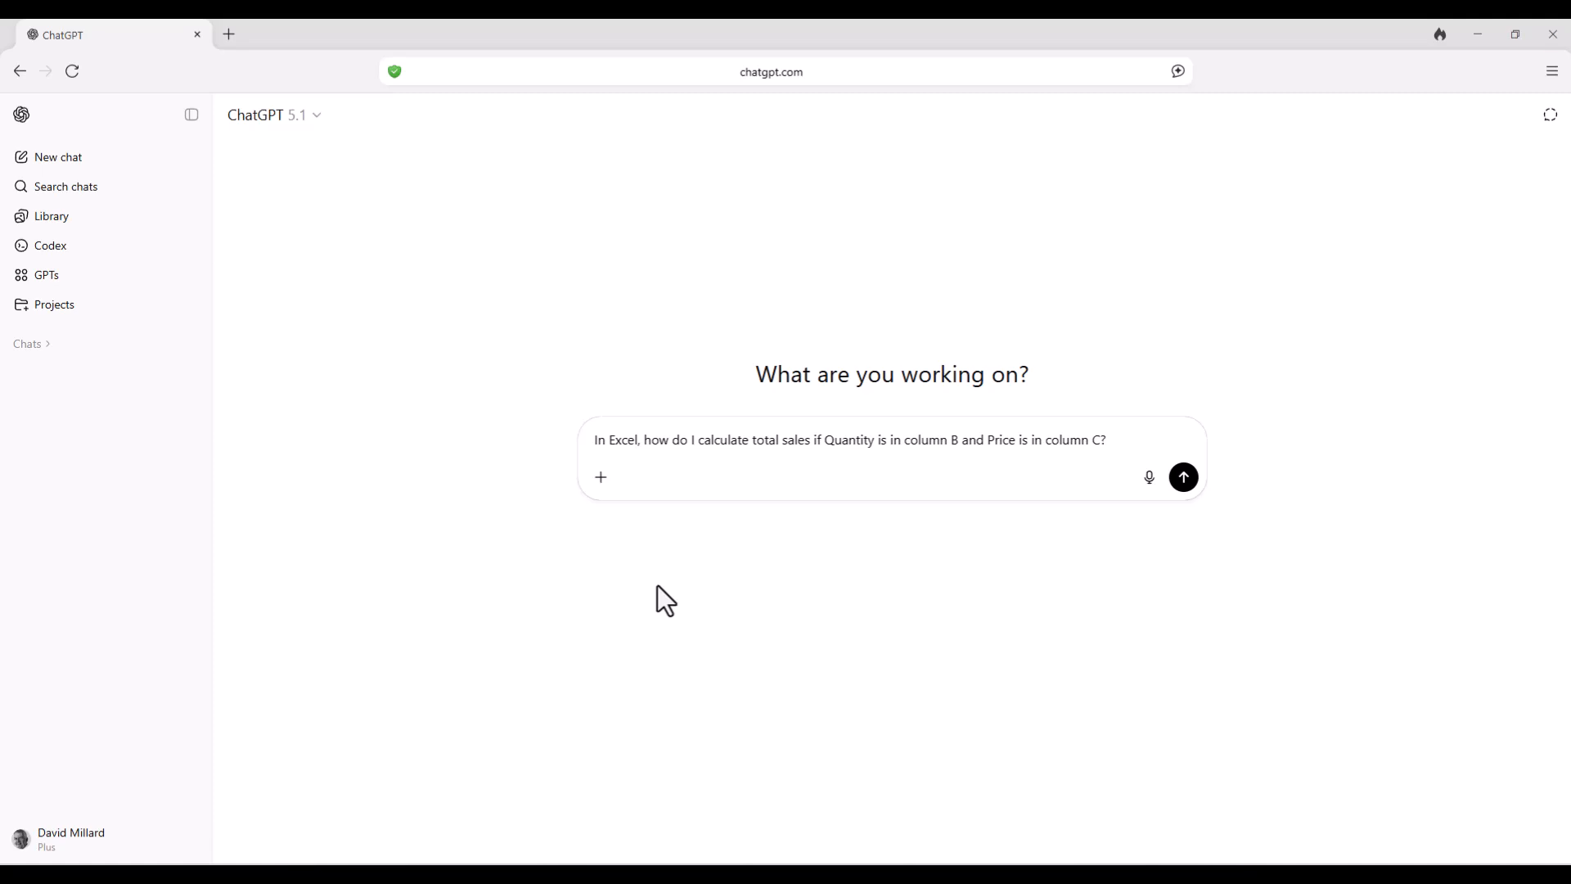
Submit the total-sales question and request an Excel formula showing 'High Value' if total sales (B2*C2) exceed 500, otherwise 'Standard'.
{"action": "left_click", "coordinate": [1184, 478]}
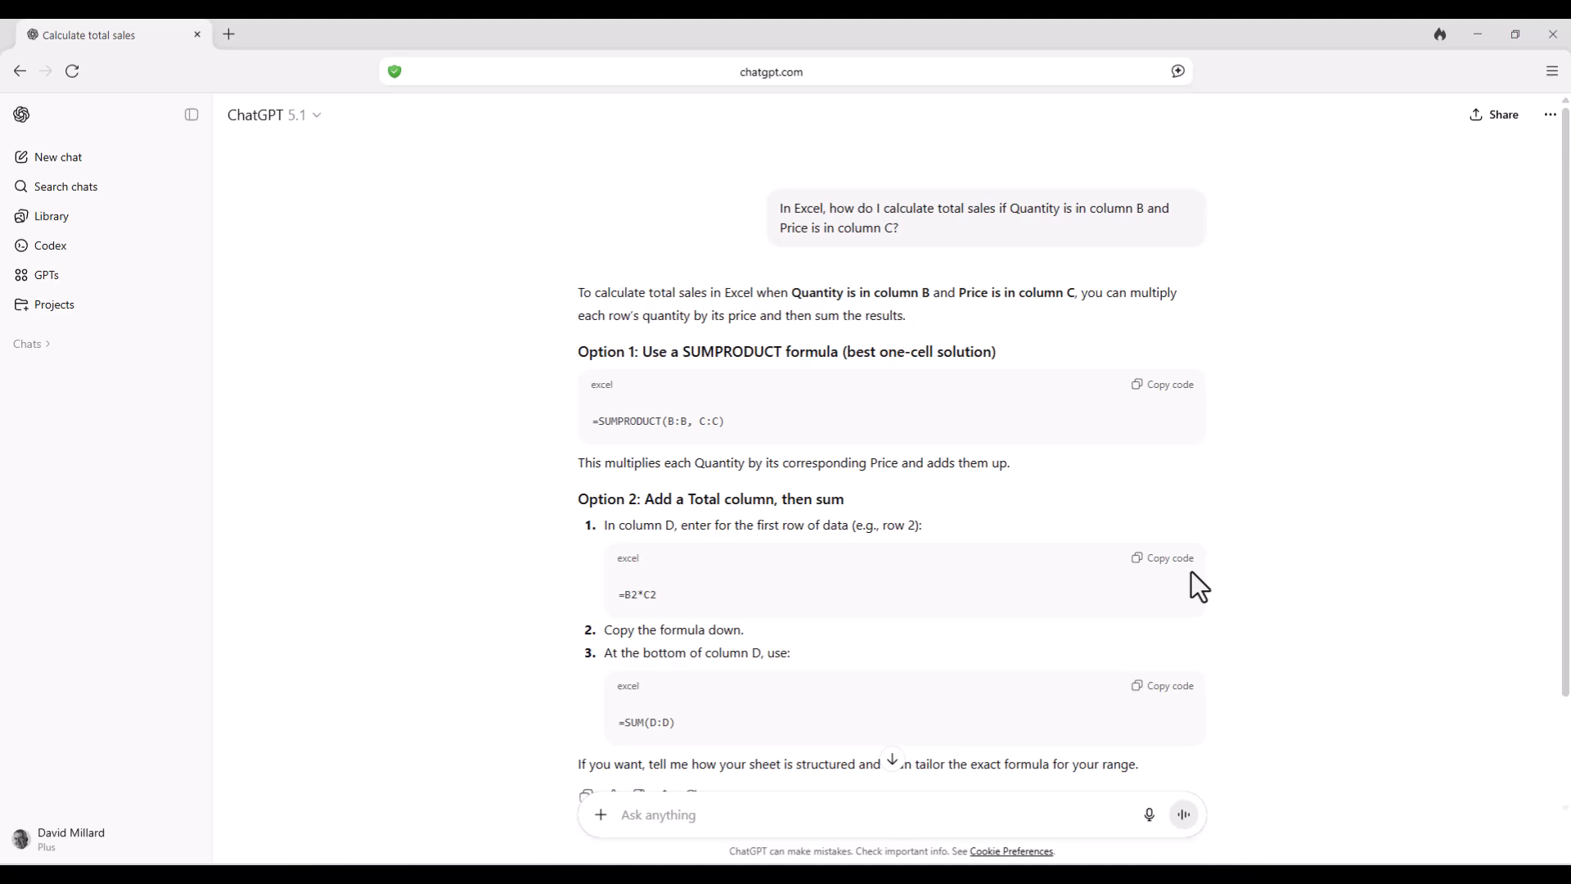
{"action": "type", "text": "Write an Excel formula that shows 'High Value' if total sales (B2*C2) are greater than 500, otherwise 'Standard'."}
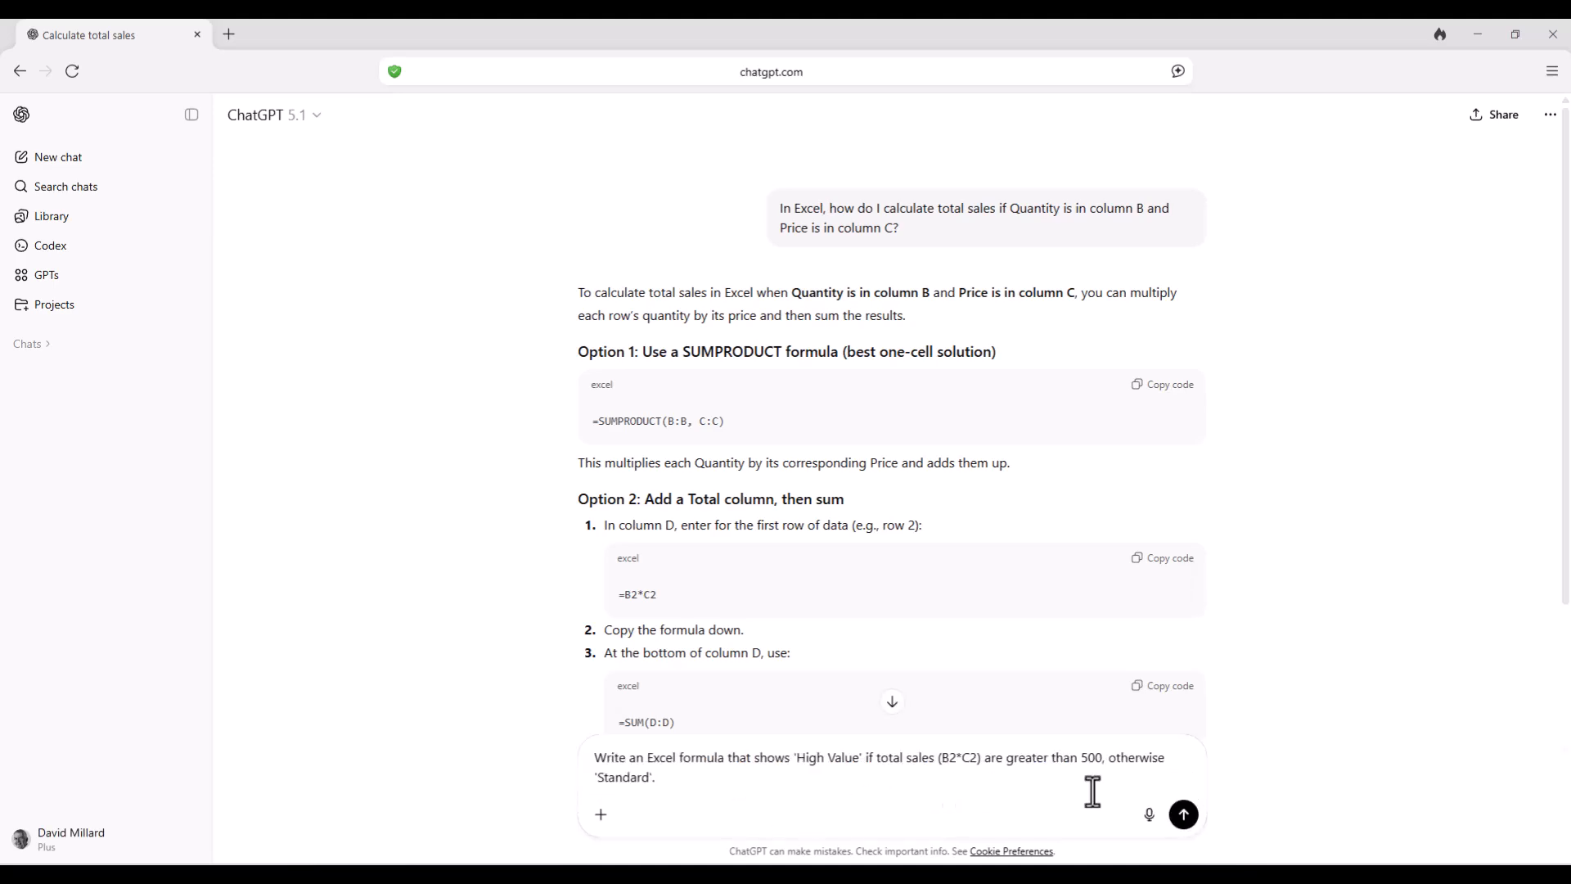
{"action": "left_click", "coordinate": [1184, 815]}
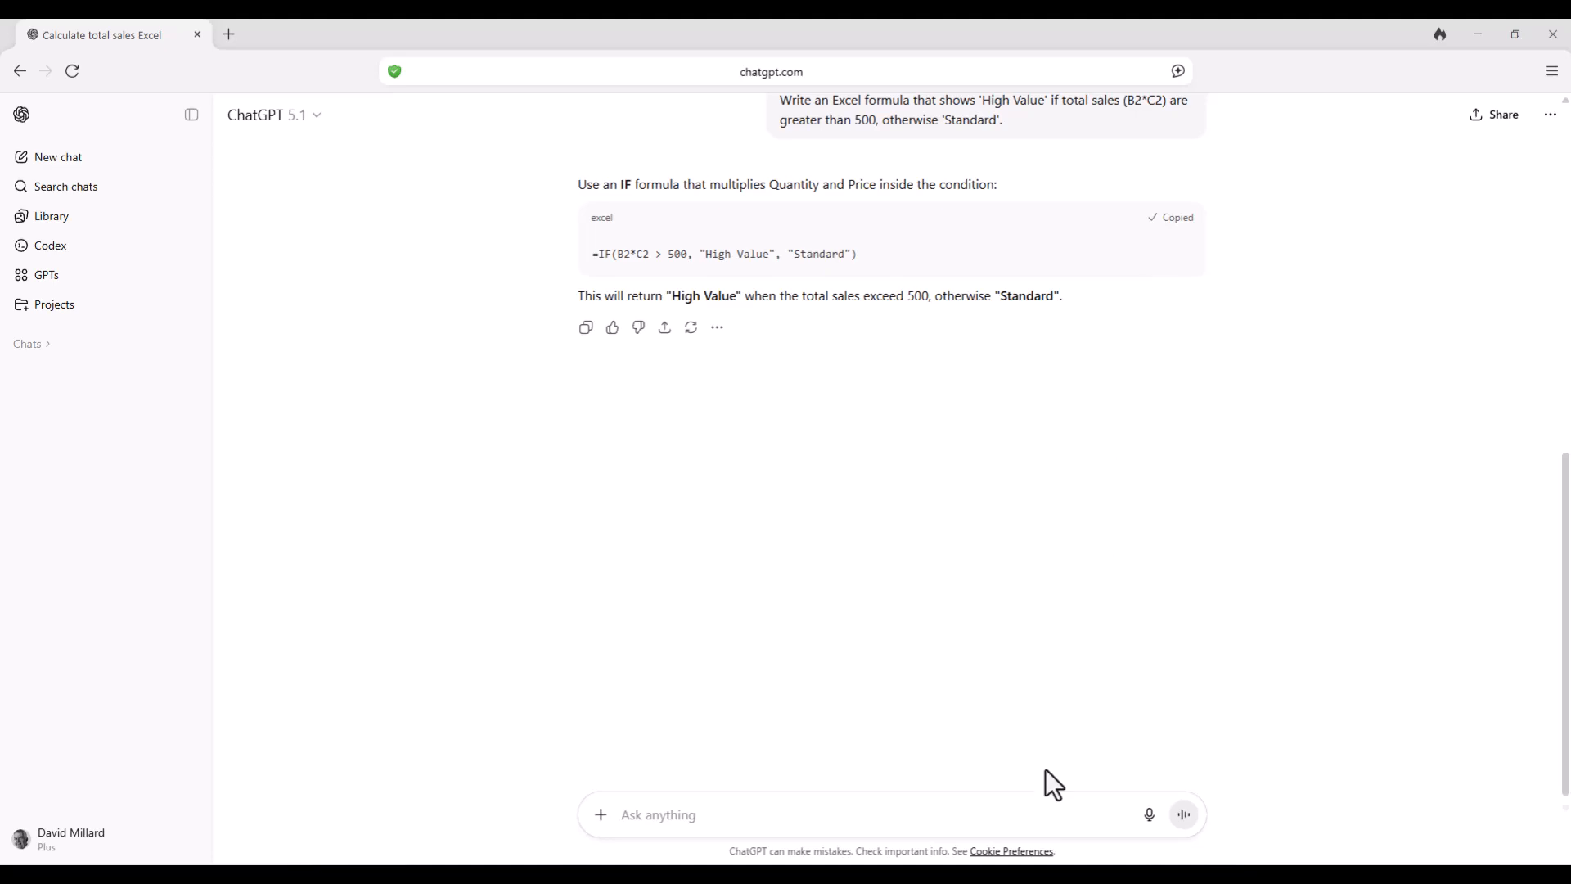
Switch to the Excel workbook and enter =IF(B2*C2 > 500, "High Value", "Standard") in cell D2 of the product list.
{"action": "left_click", "coordinate": [892, 798]}
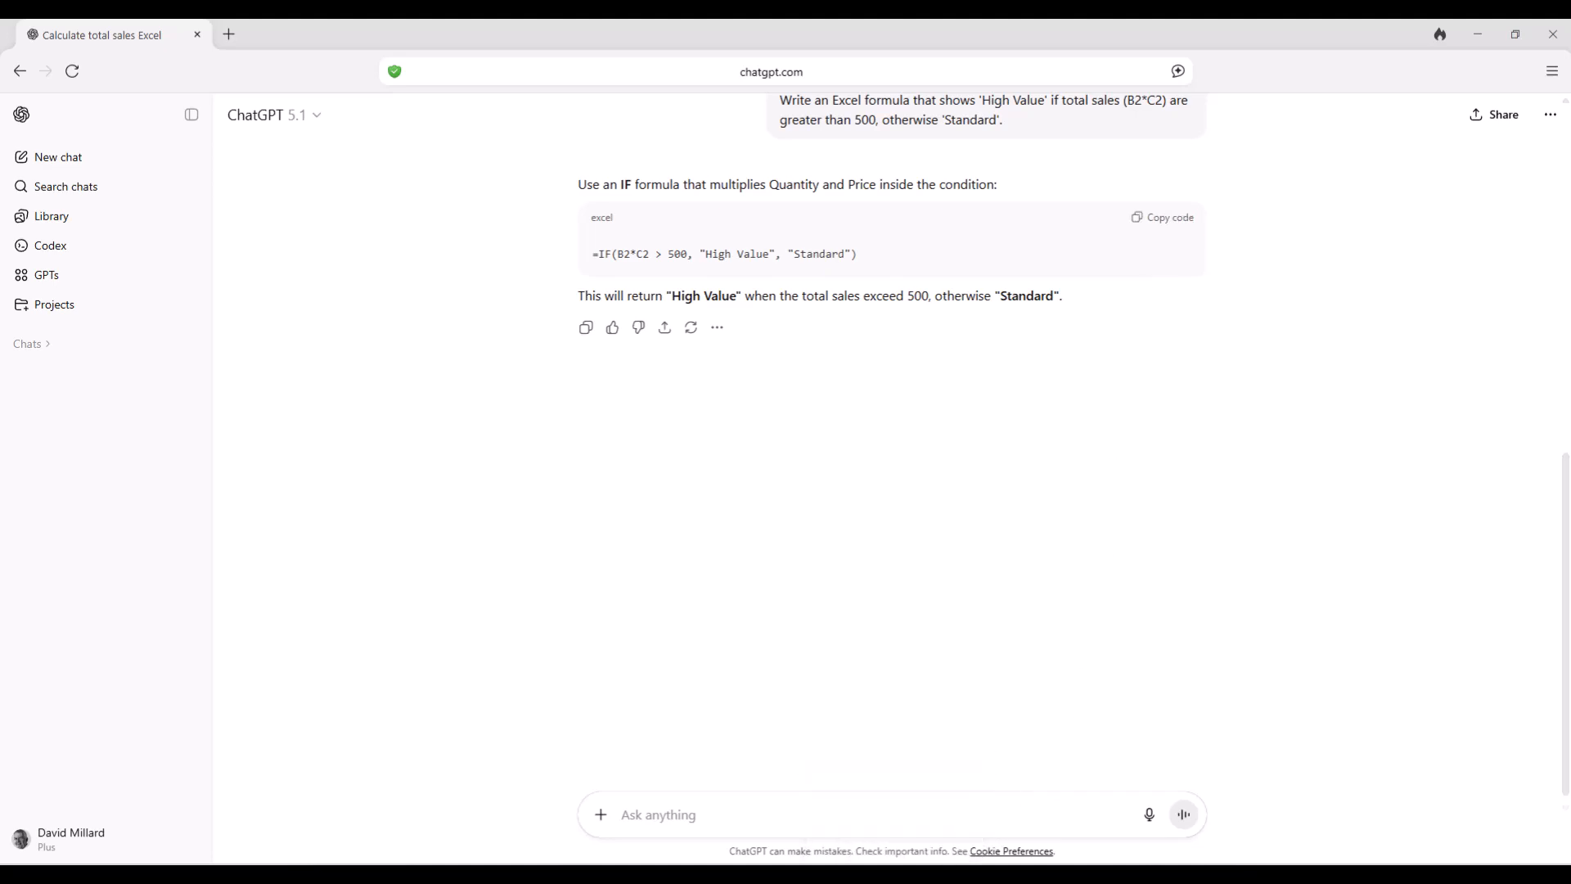
{"action": "left_click", "coordinate": [396, 305]}
{"action": "type", "text": "=IF(B2*C2 > 500, \"High Value\", \"Standard\")"}
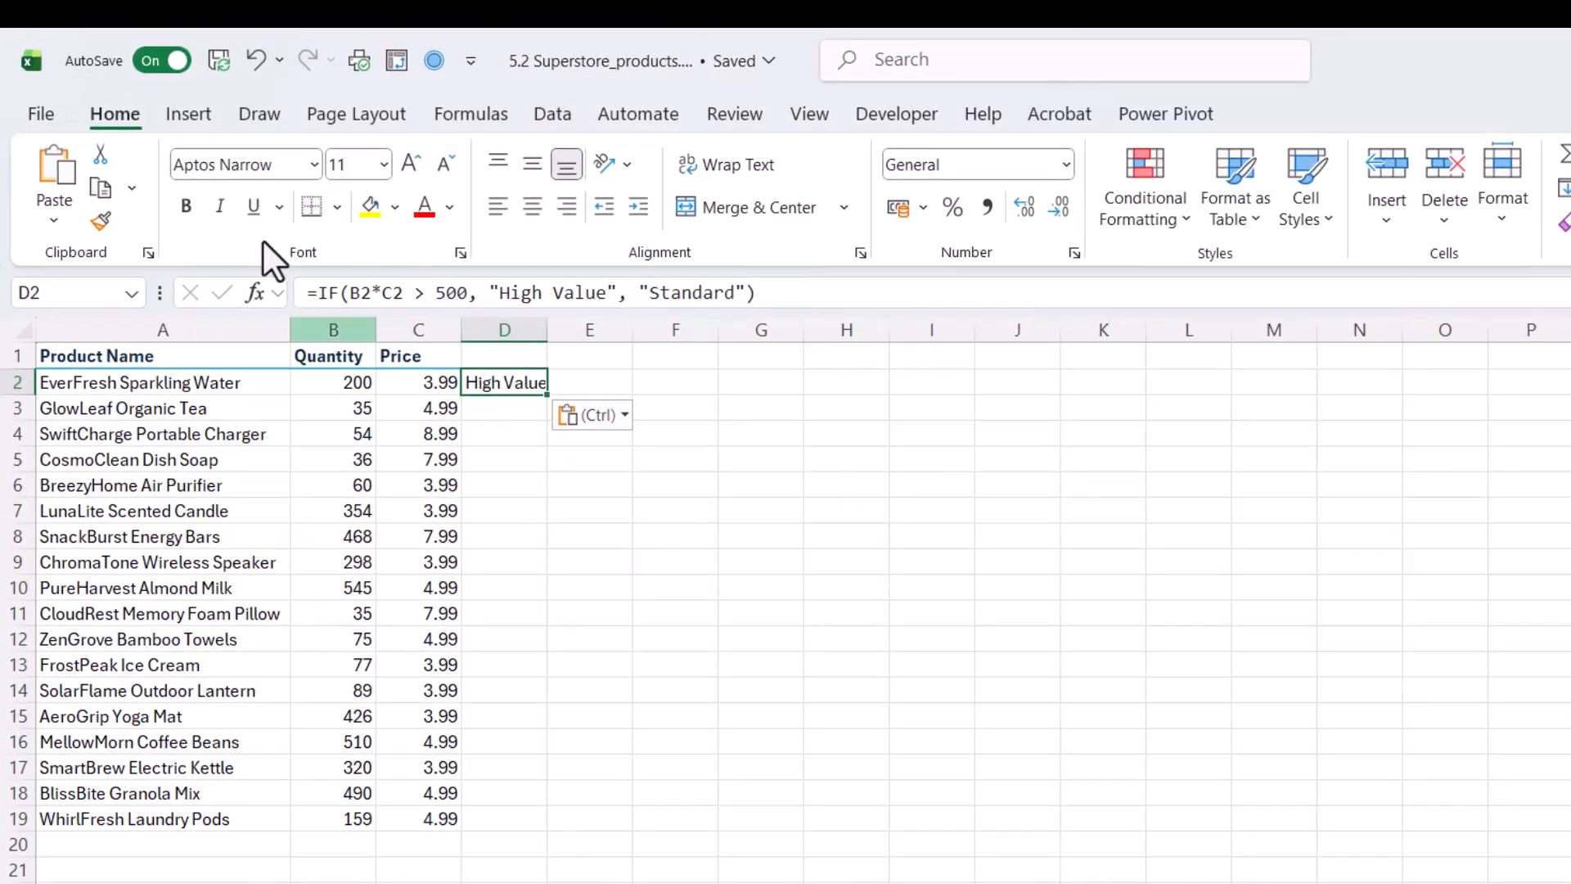
Remove the spaces around the operator and after the commas in D2's formula, giving =IF(B2*C2>500,"High Value","Standard").
{"action": "left_click", "coordinate": [416, 293]}
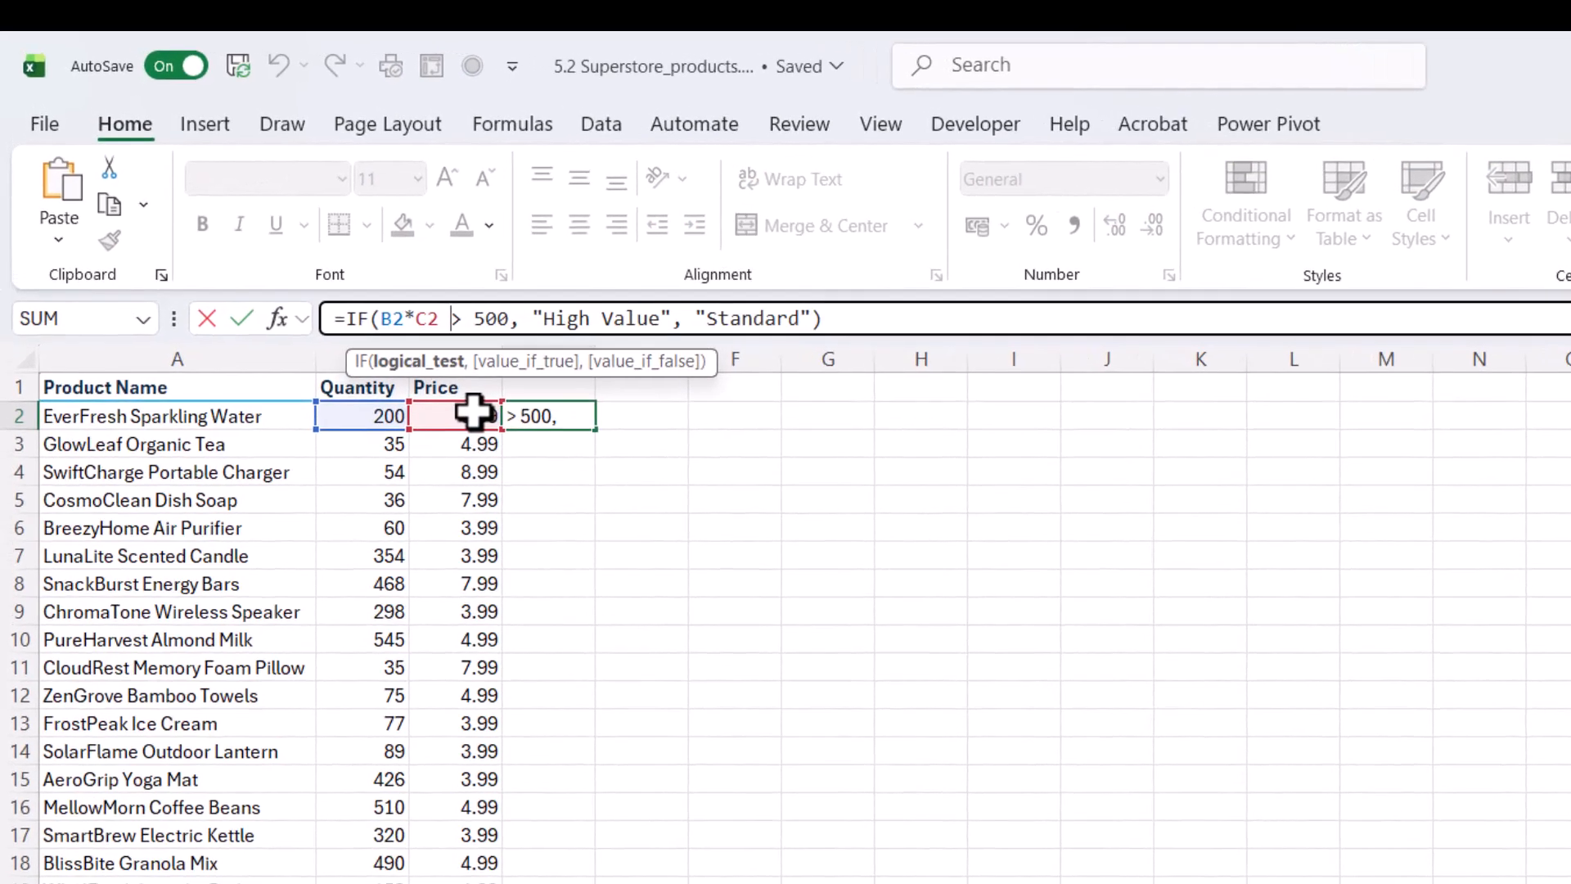
{"action": "key", "text": "BackSpace"}
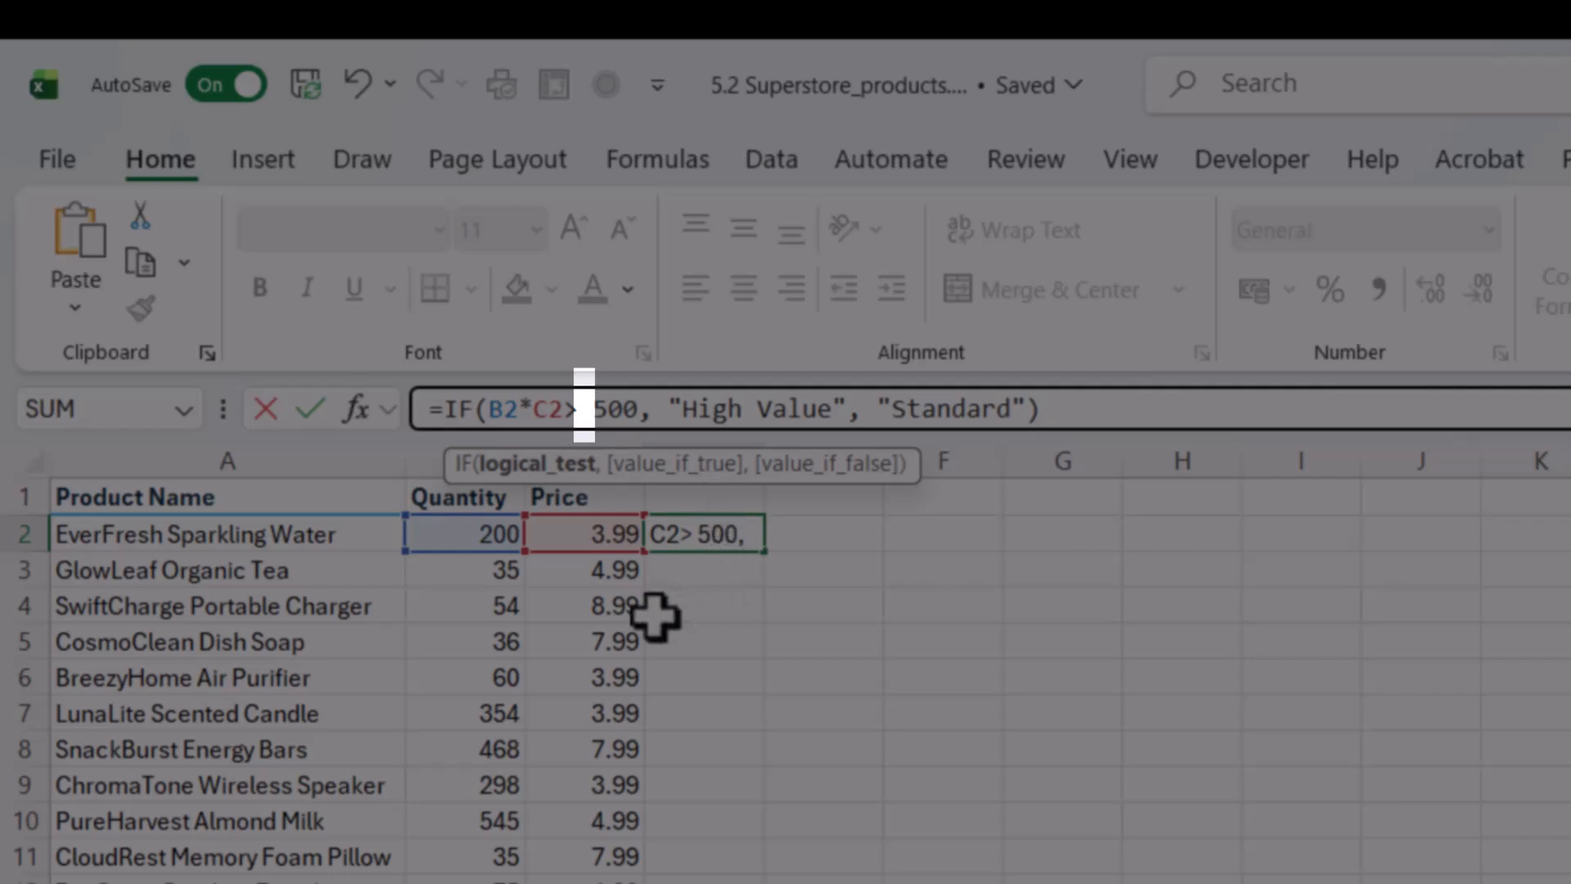
{"action": "key", "text": "Delete"}
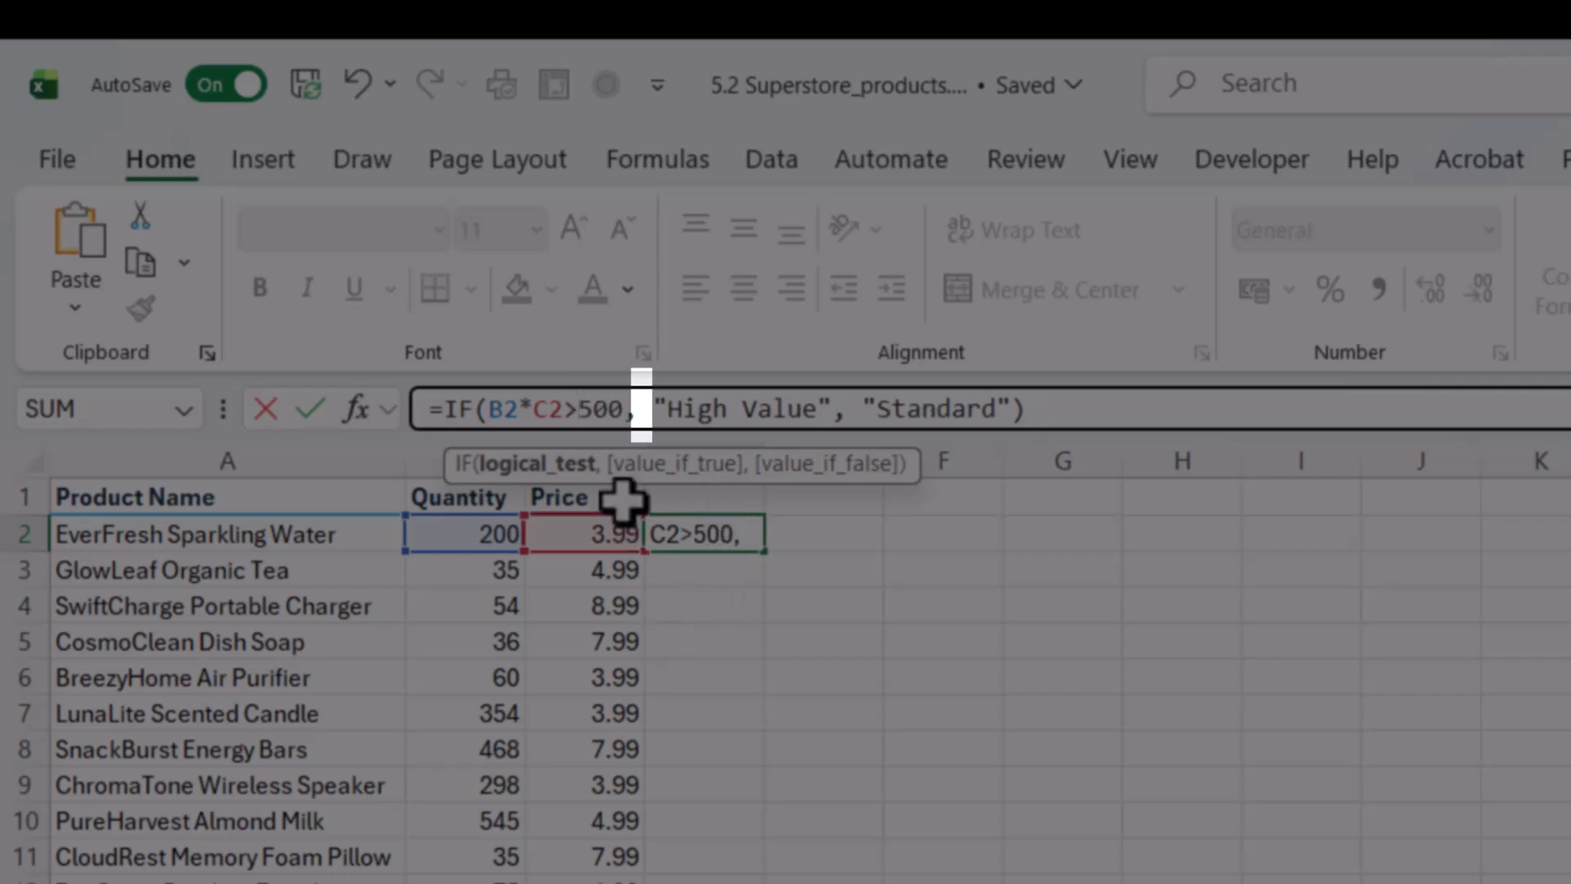
{"action": "left_click", "coordinate": [663, 408]}
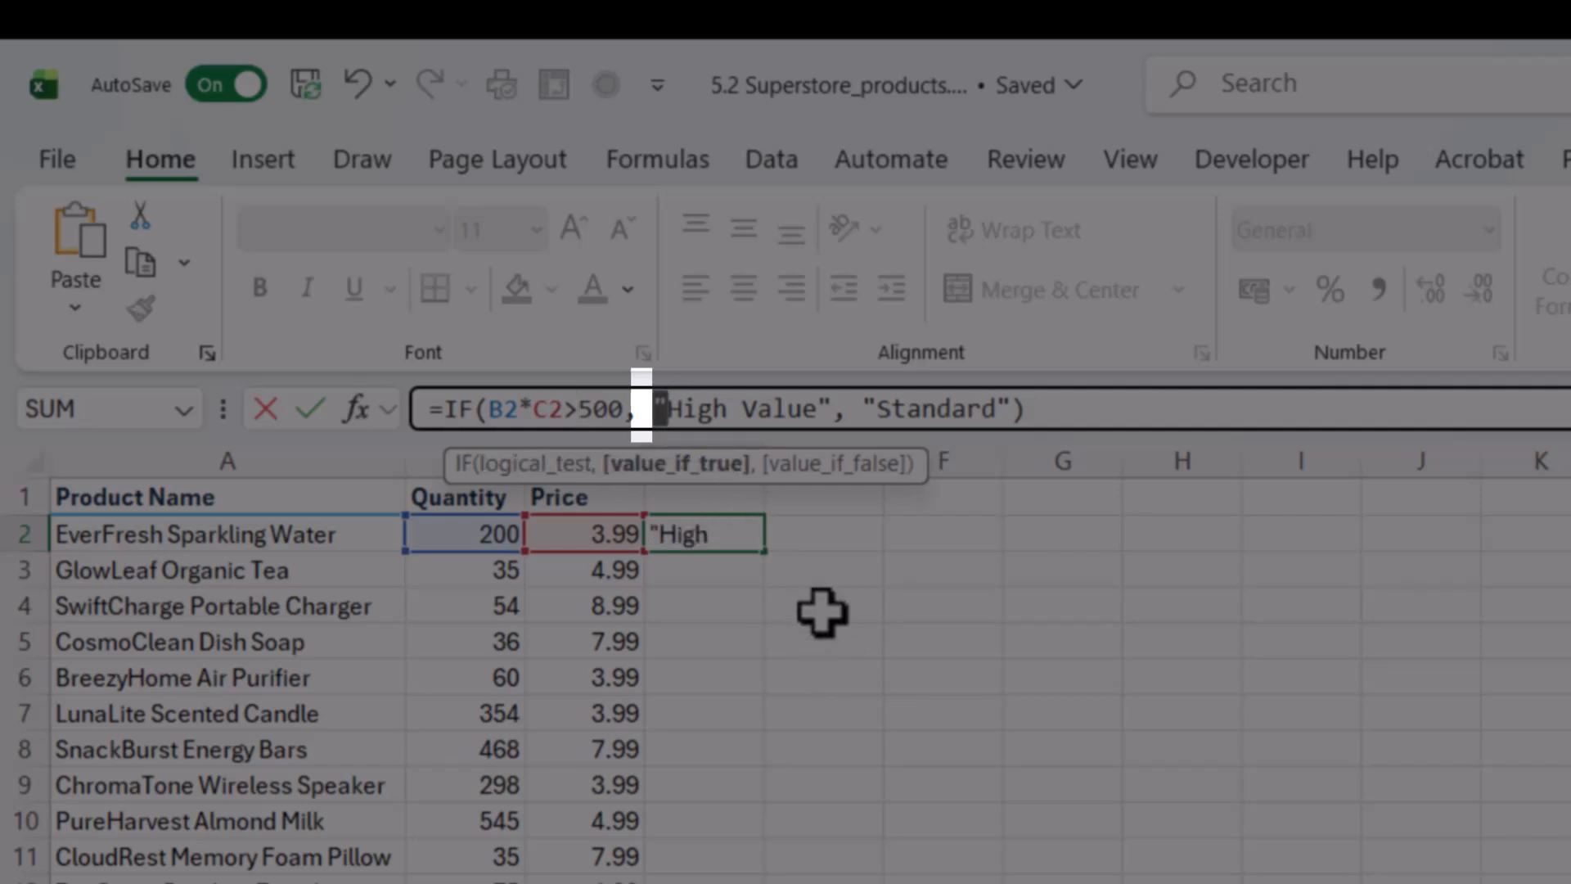
{"action": "key", "text": "BackSpace"}
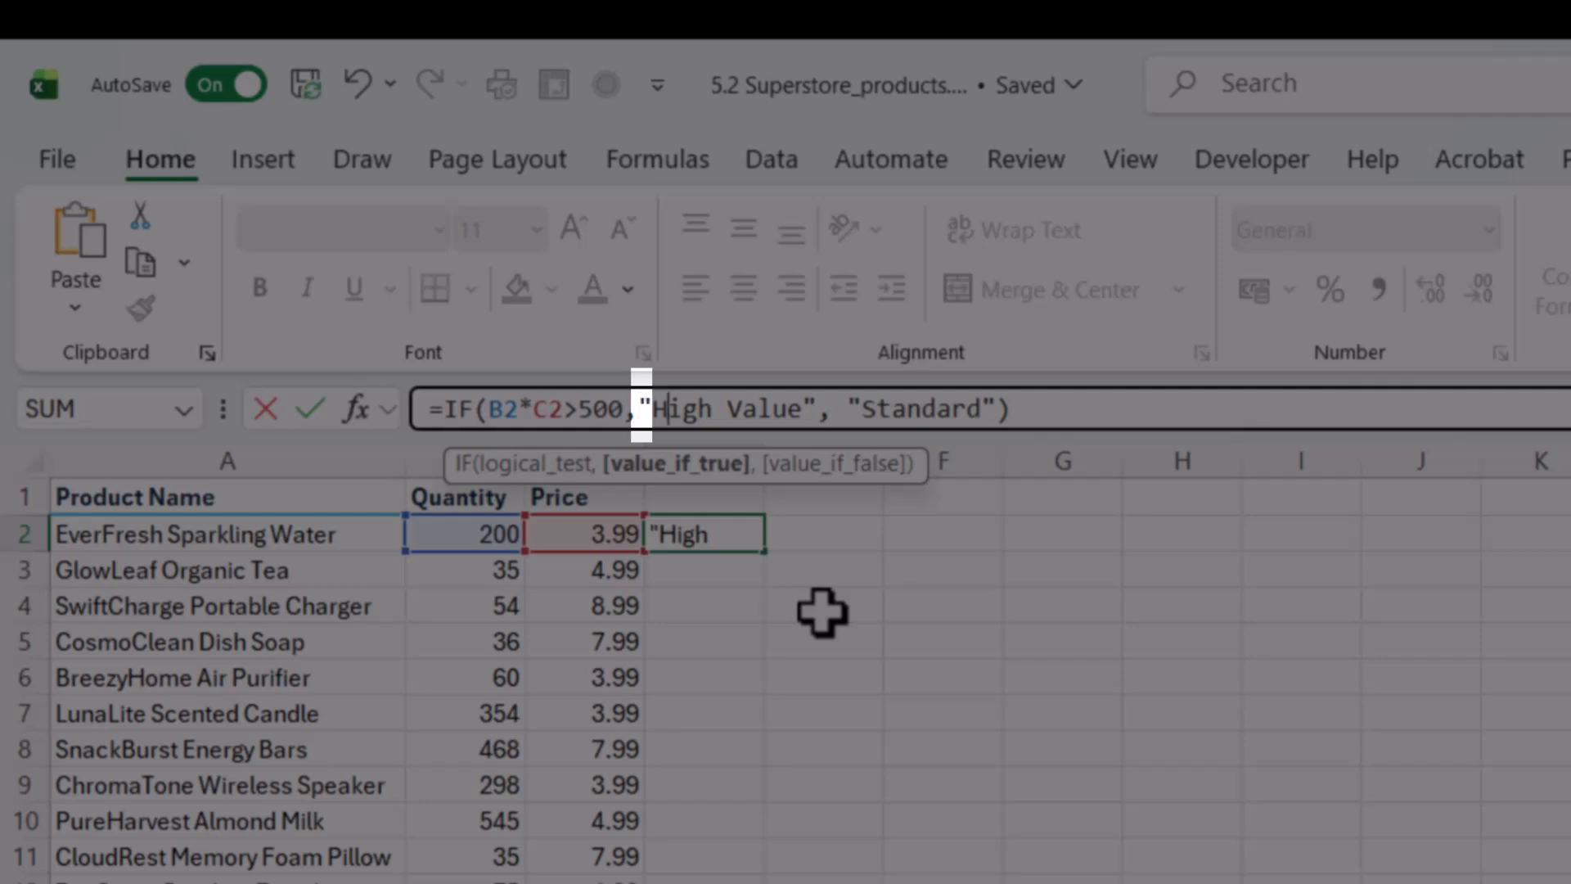
{"action": "key", "text": "ctrl+Right"}
{"action": "key", "text": "ctrl+Right"}
{"action": "key", "text": "ctrl+Right"}
{"action": "key", "text": "ctrl+Right"}
{"action": "key", "text": "ctrl+Right"}
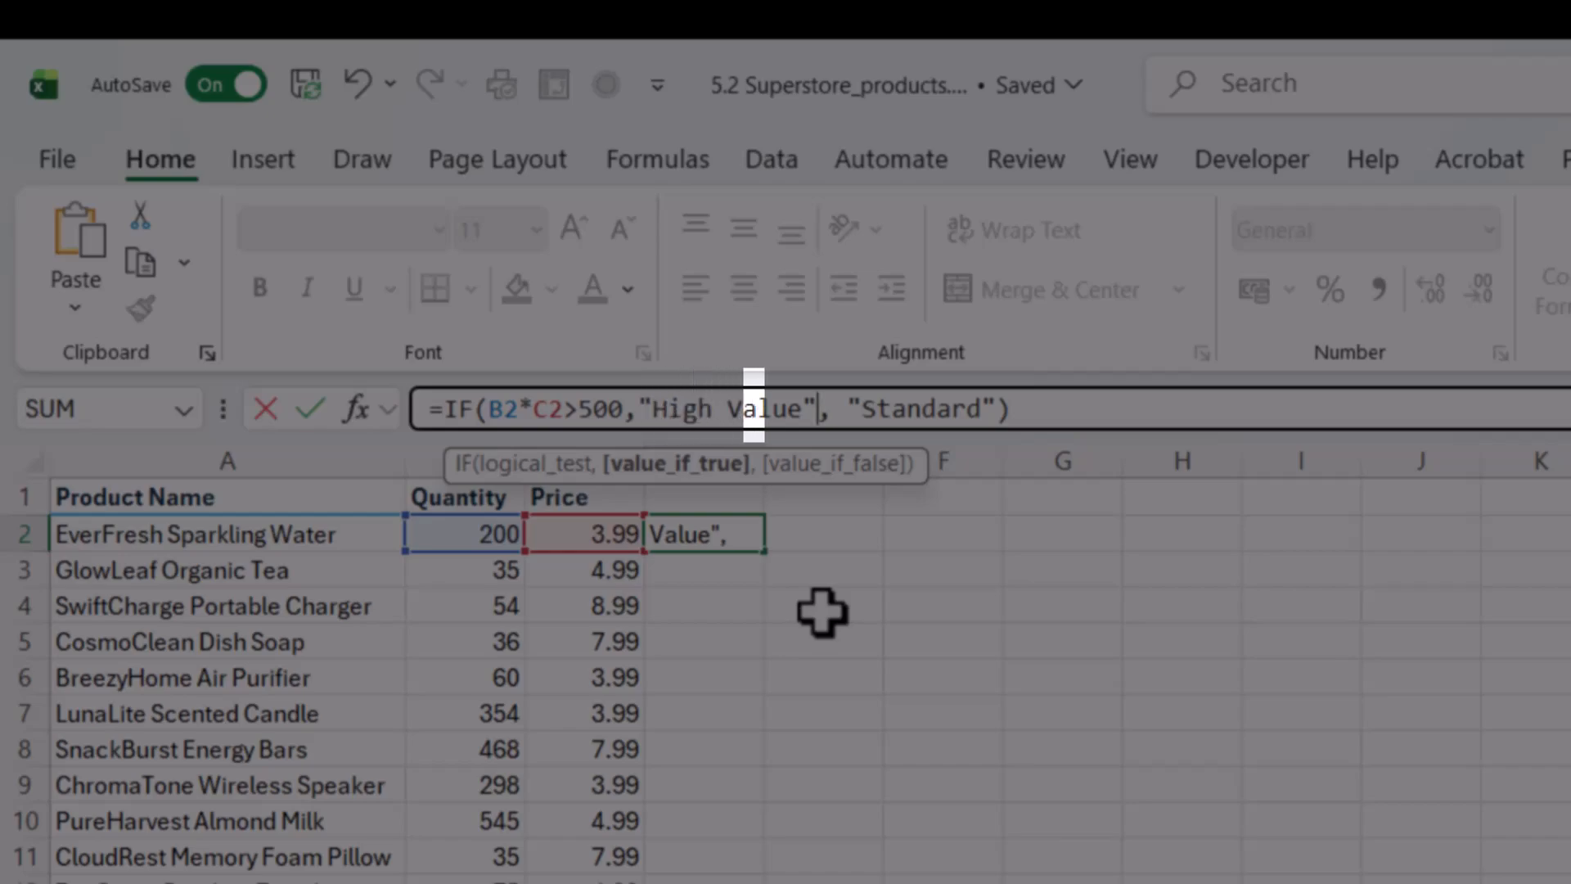
{"action": "key", "text": "BackSpace"}
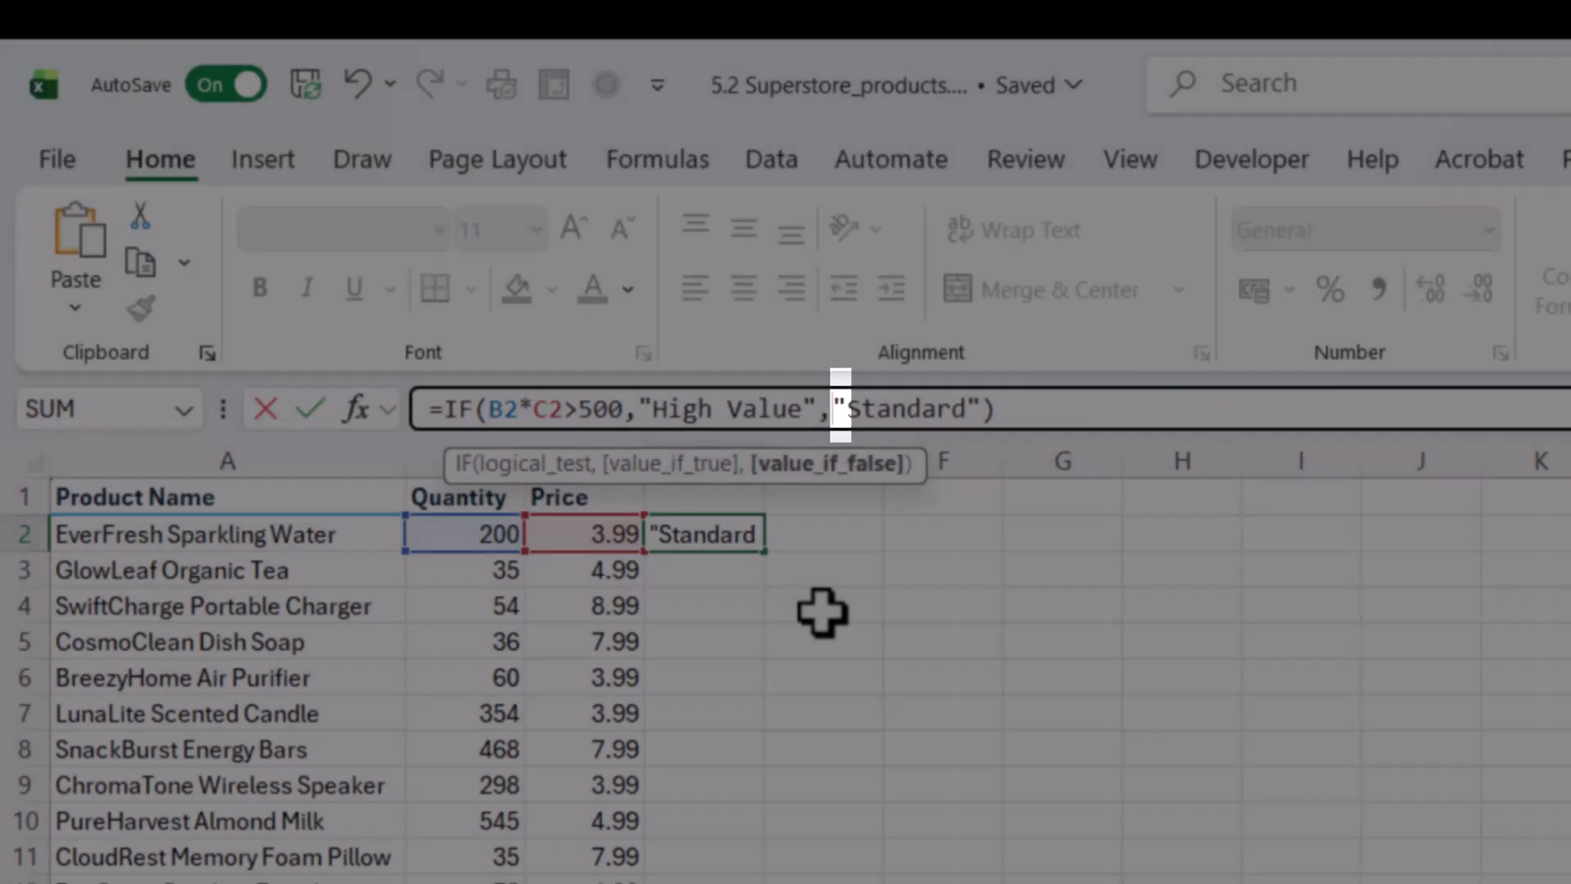
{"action": "key", "text": "Return"}
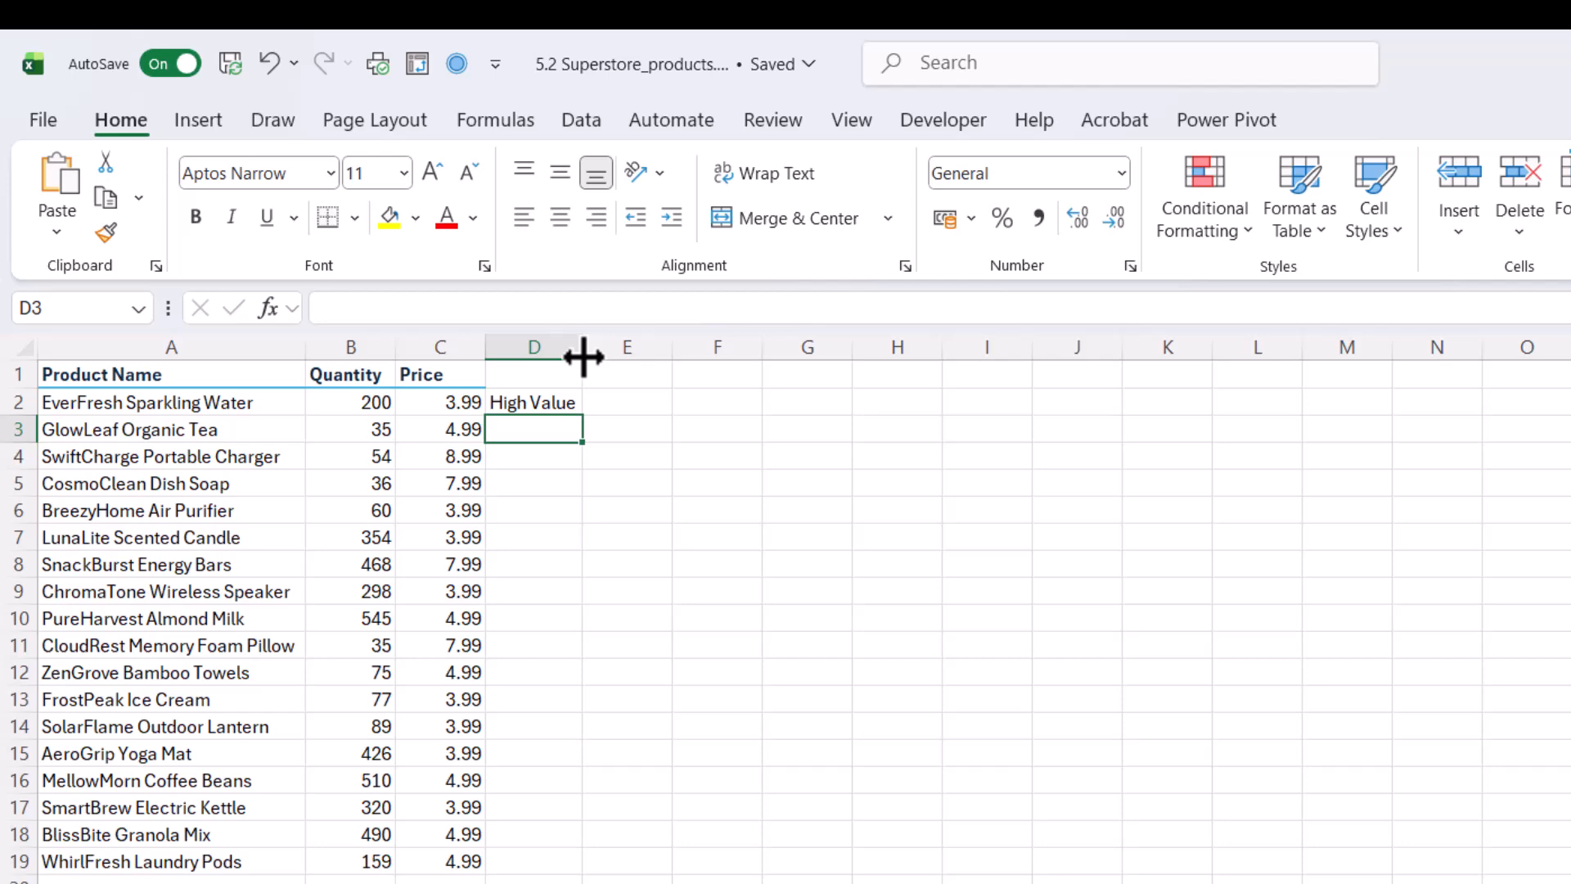
Fill the D2 formula down column D to row 19.
{"action": "left_click", "coordinate": [555, 402]}
{"action": "double_click", "coordinate": [582, 415]}
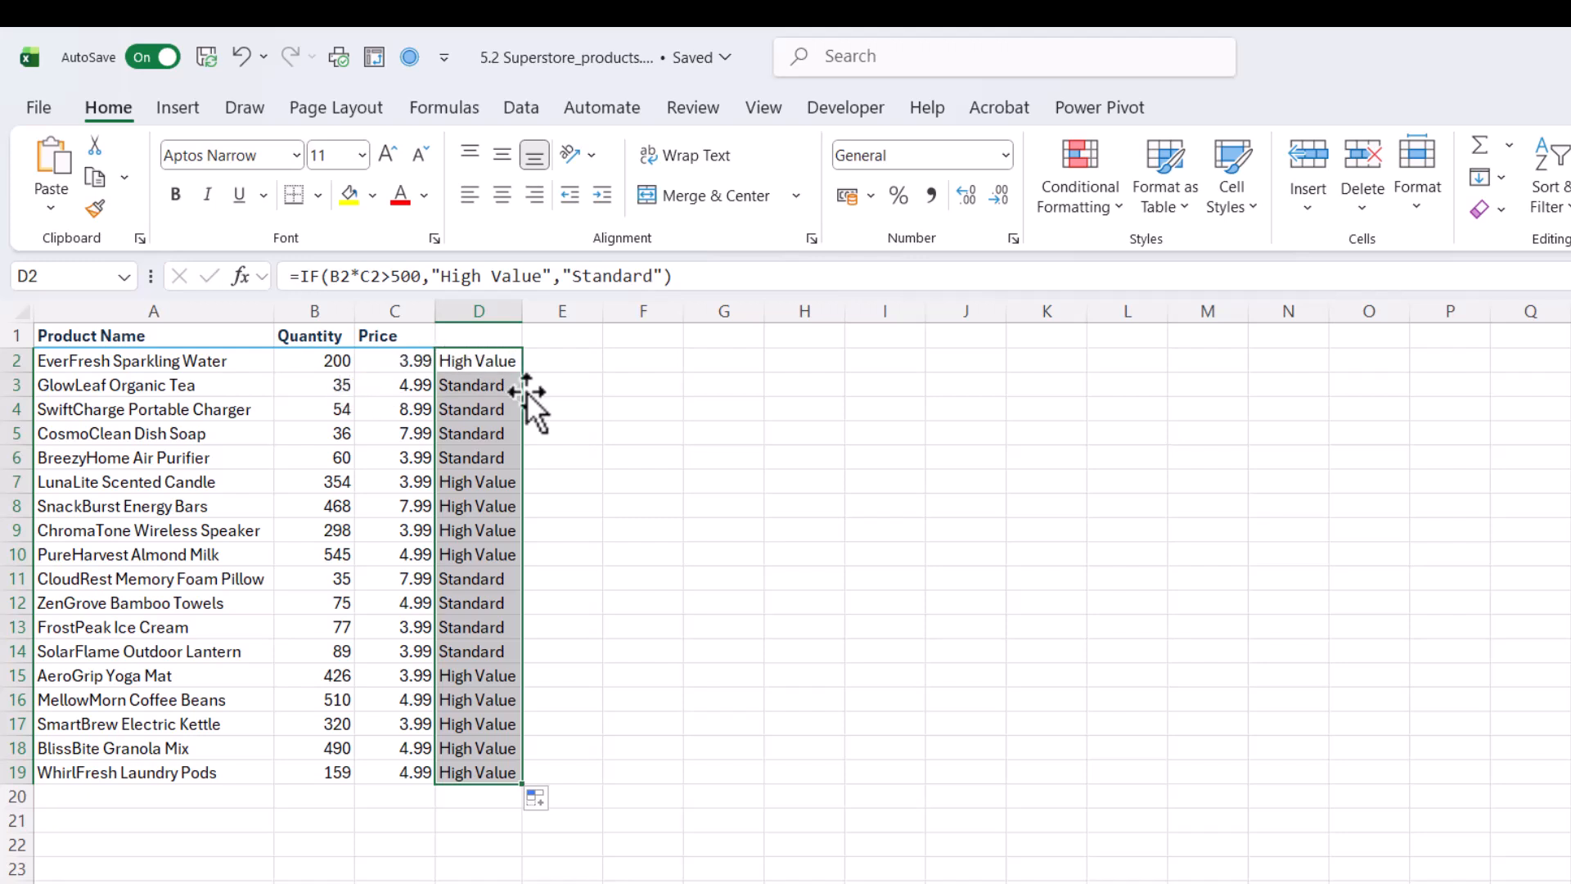
{"action": "left_click_drag", "start_coordinate": [562, 360], "coordinate": [562, 407]}
{"action": "left_click", "coordinate": [560, 356]}
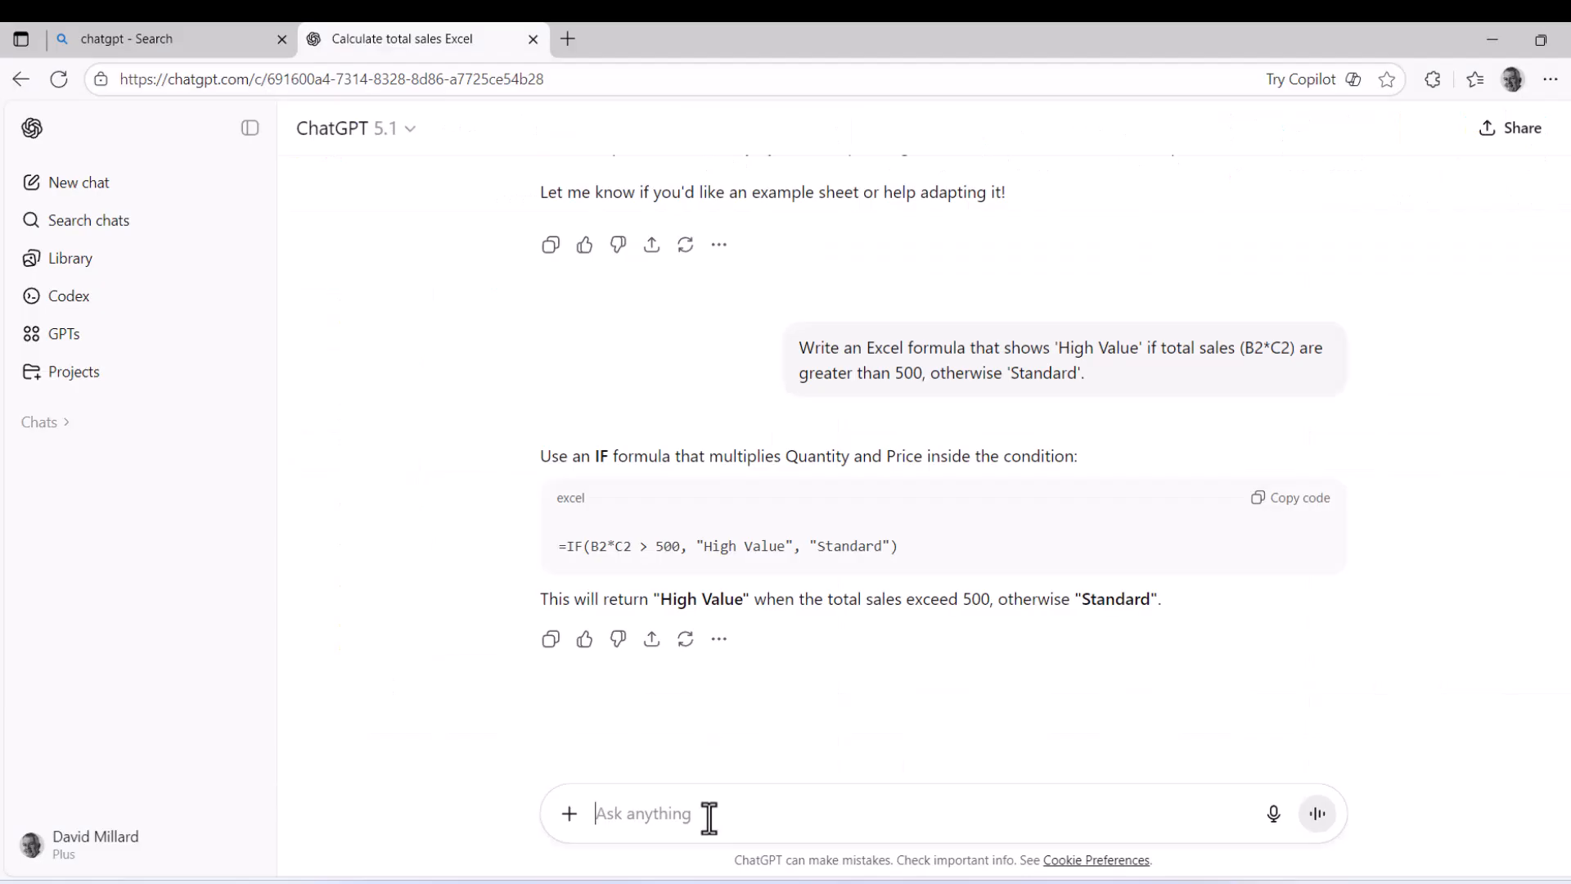
Switch to ChatGPT and request an Excel formula averaging column D (Sales) only where column B (Region) equals "North".
{"action": "left_click", "coordinate": [702, 813]}
{"action": "type", "text": "Write an Excel formula to calculate the average of column D (Sales) only where column B (Region) equals \"North\"."}
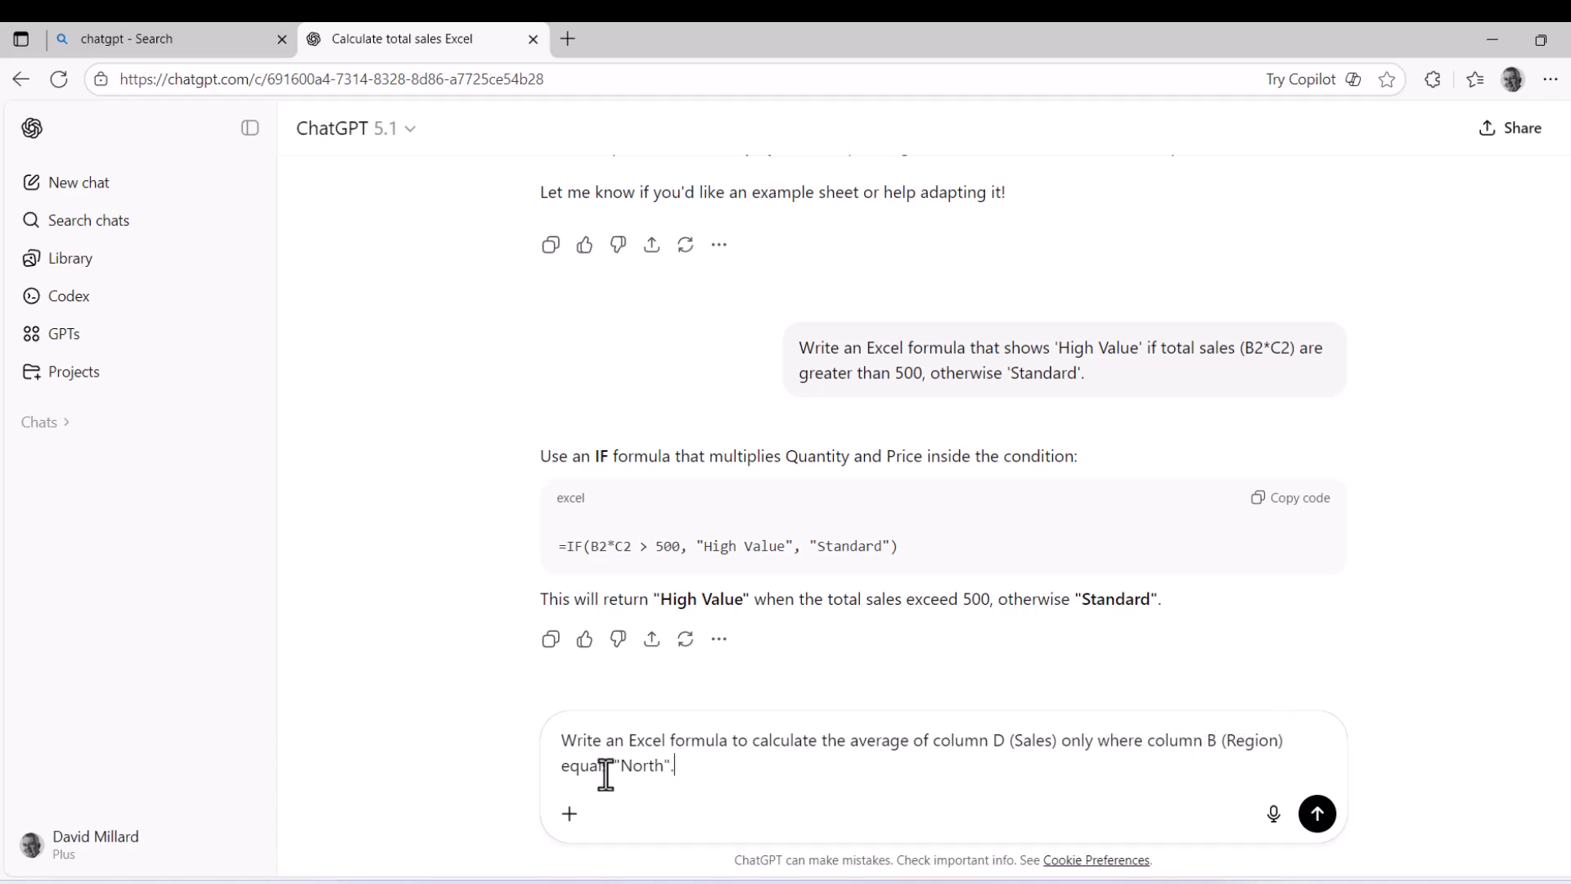
{"action": "left_click", "coordinate": [1317, 814]}
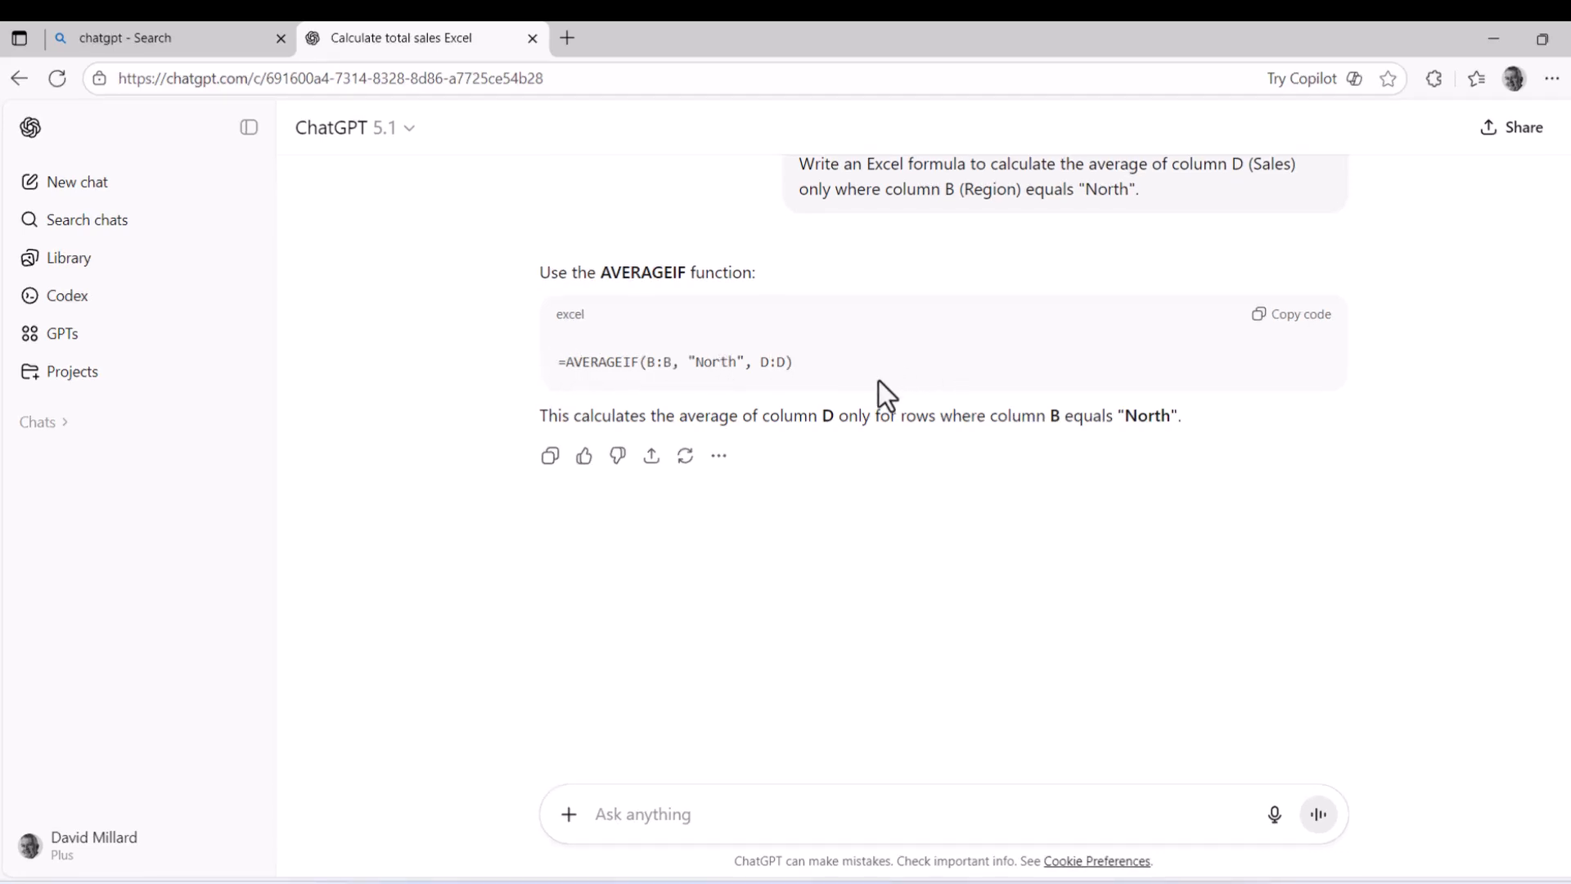
Copy the suggested formula =AVERAGEIF(B:B, "North", D:D) into cell E2 of the Regions sheet in the Excel workbook.
{"action": "left_click", "coordinate": [1293, 321]}
{"action": "key", "text": "alt+Tab"}
{"action": "left_click", "coordinate": [237, 842]}
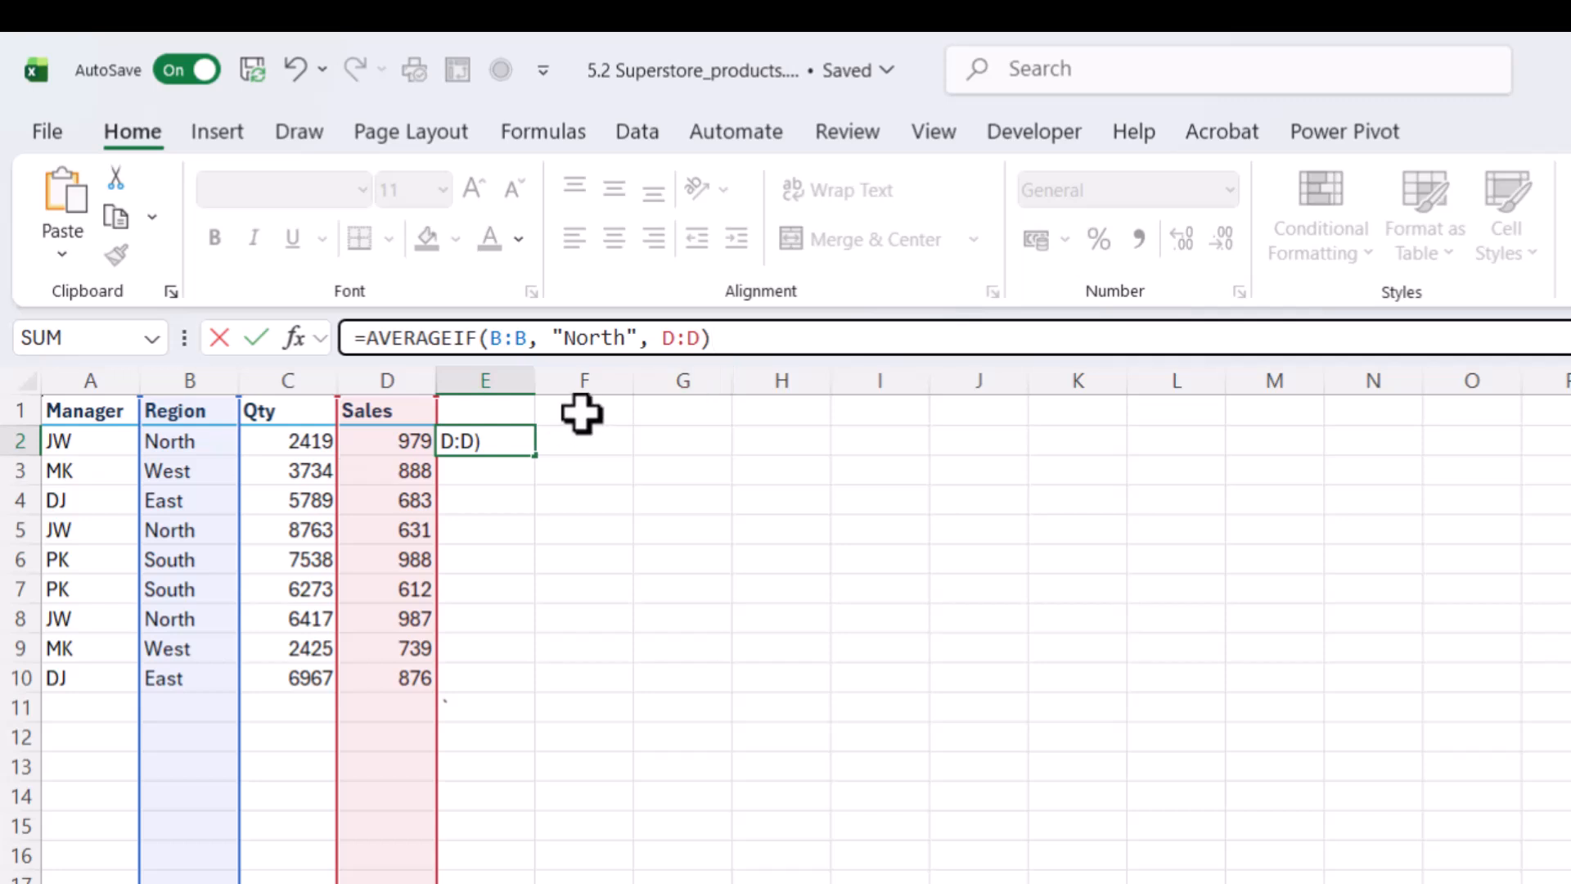
Replace the whole-column references in the E2 formula with the ranges B2:B10 and D2:D10.
{"action": "double_click", "coordinate": [506, 335]}
{"action": "left_click_drag", "start_coordinate": [210, 439], "coordinate": [233, 678]}
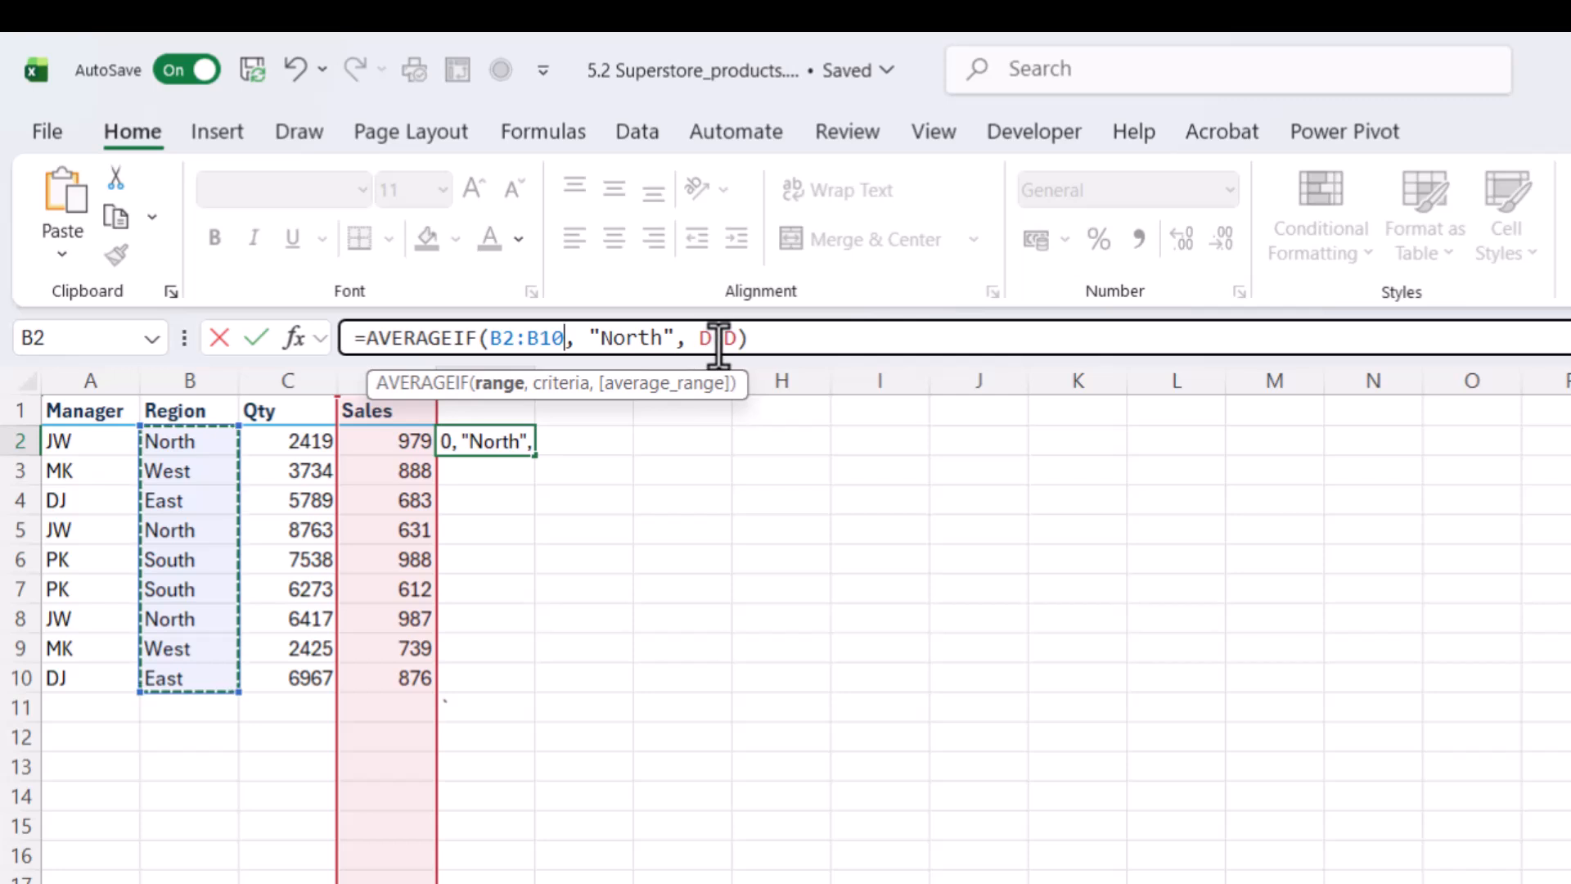
{"action": "double_click", "coordinate": [717, 337]}
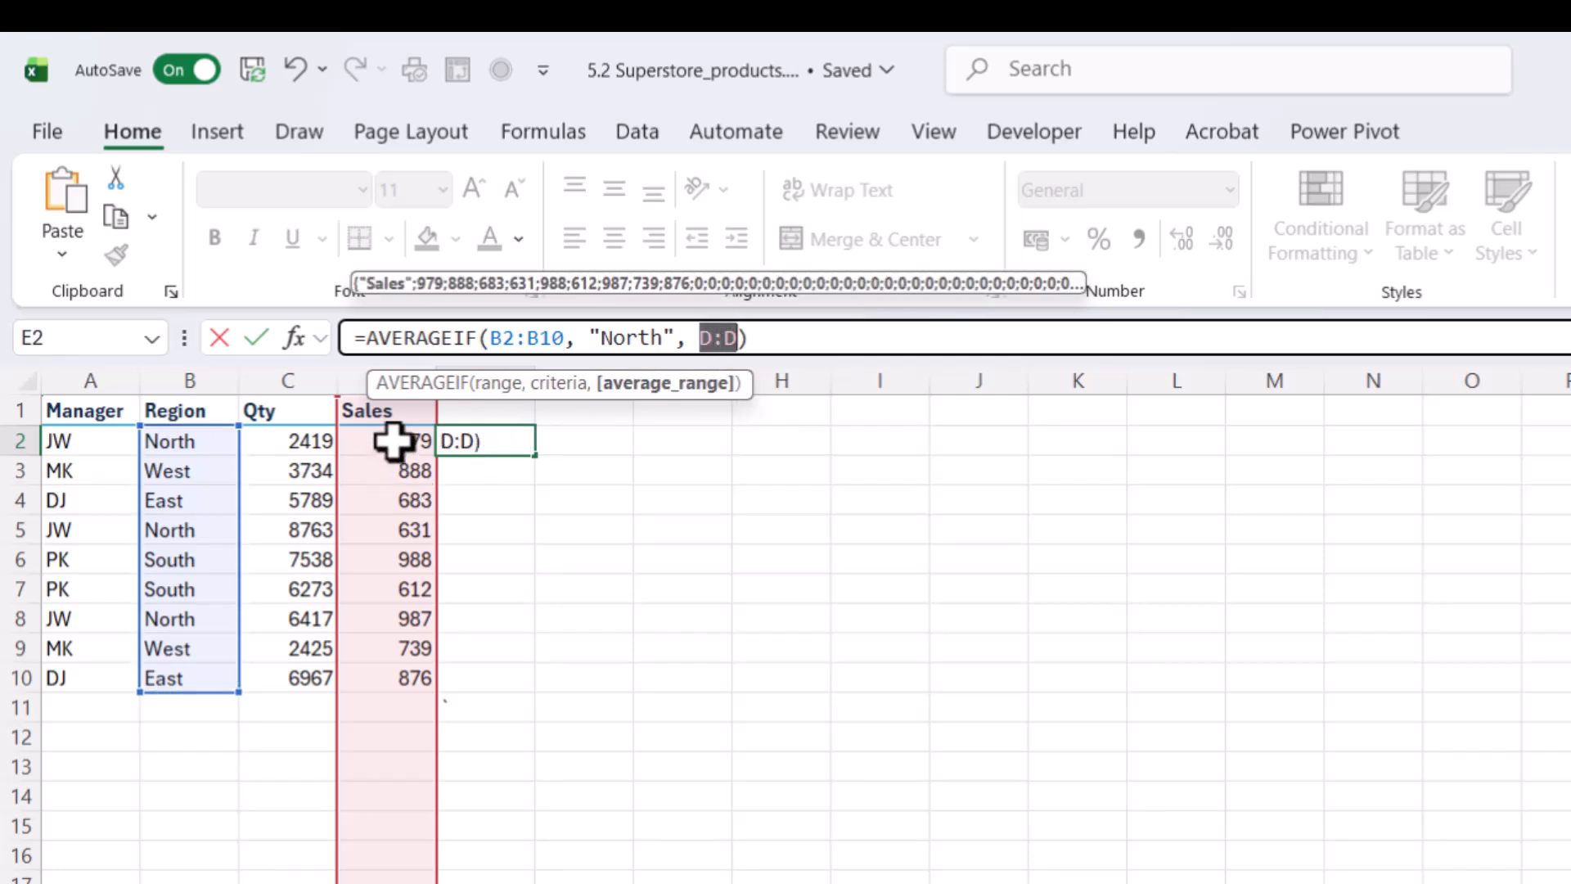
{"action": "left_click_drag", "start_coordinate": [393, 442], "coordinate": [414, 678]}
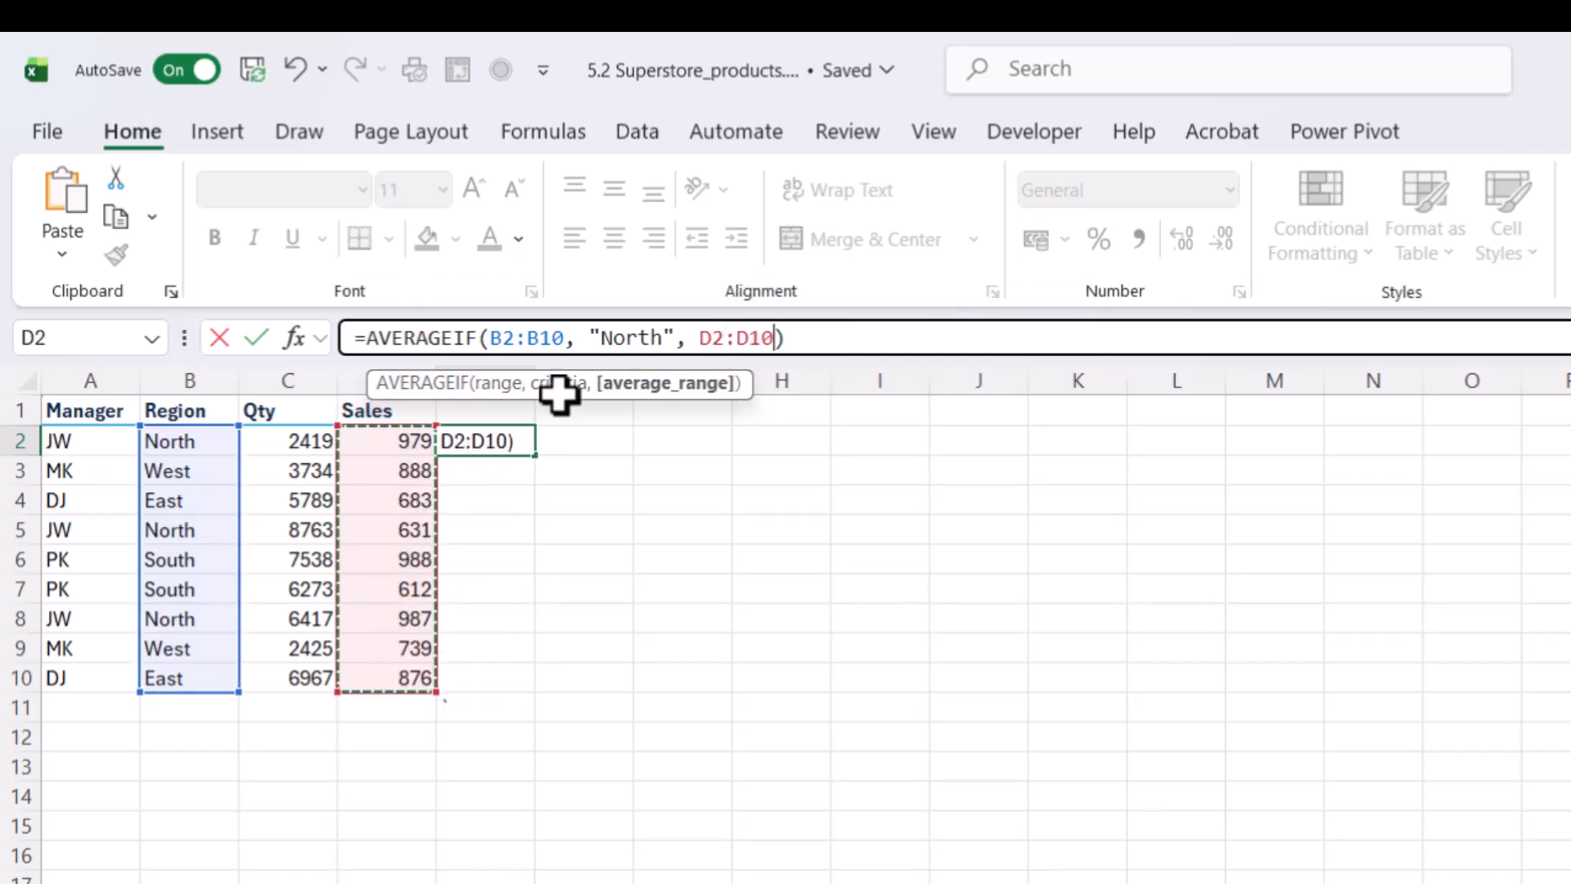
Remove the spaces after the commas in the E2 formula and enter it as =AVERAGEIF($B$2:$B$10,"North",$D$2:$D$10).
{"action": "left_click", "coordinate": [590, 352]}
{"action": "key", "text": "BackSpace"}
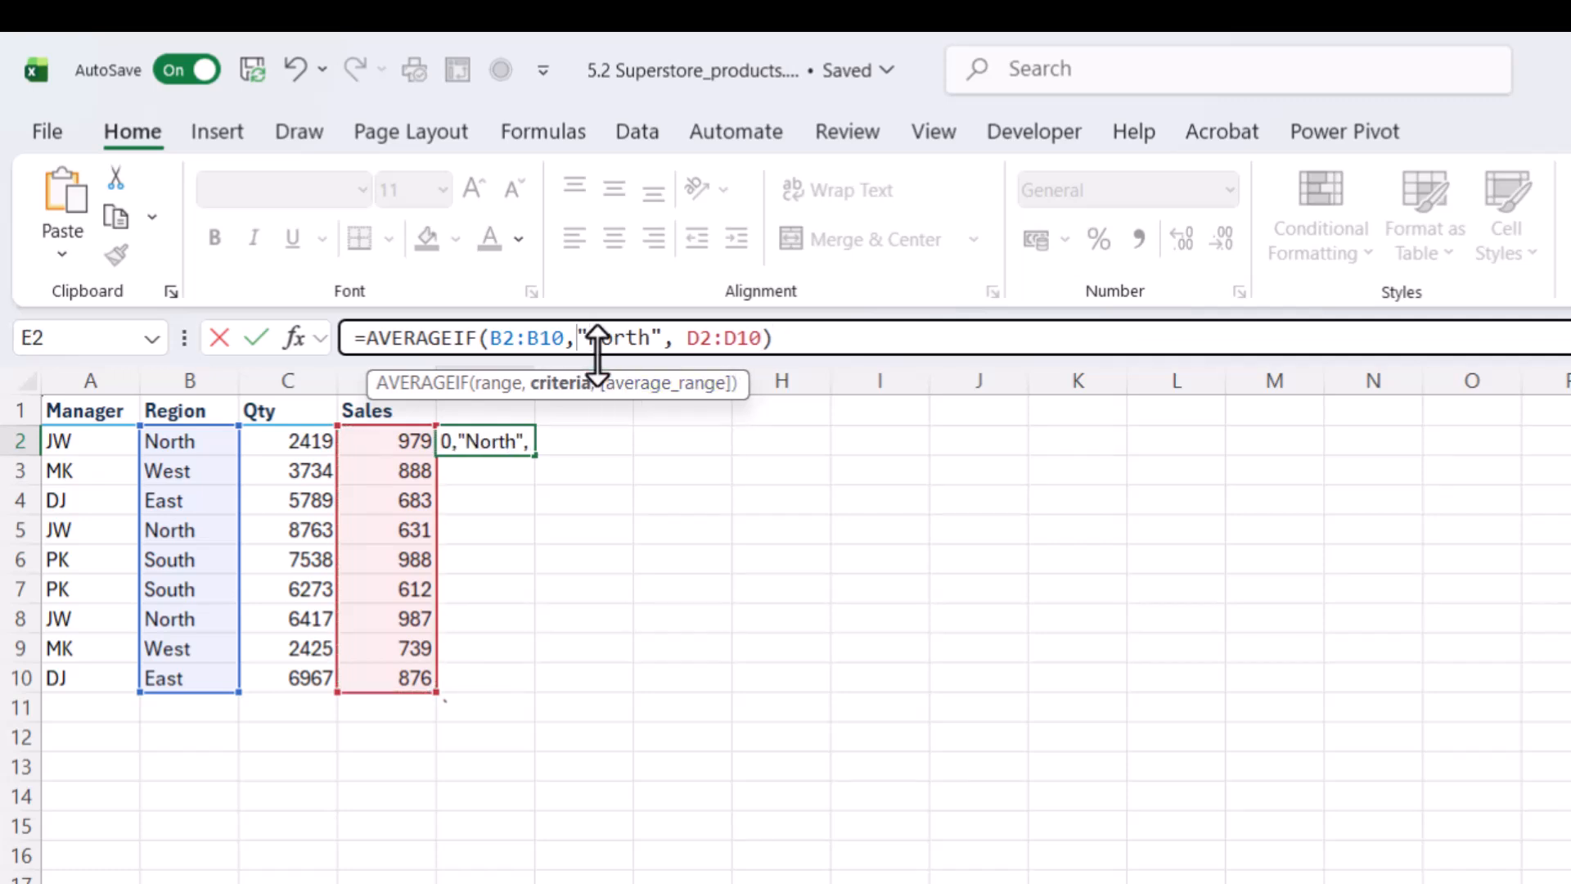
{"action": "left_click", "coordinate": [674, 351]}
{"action": "key", "text": "Delete"}
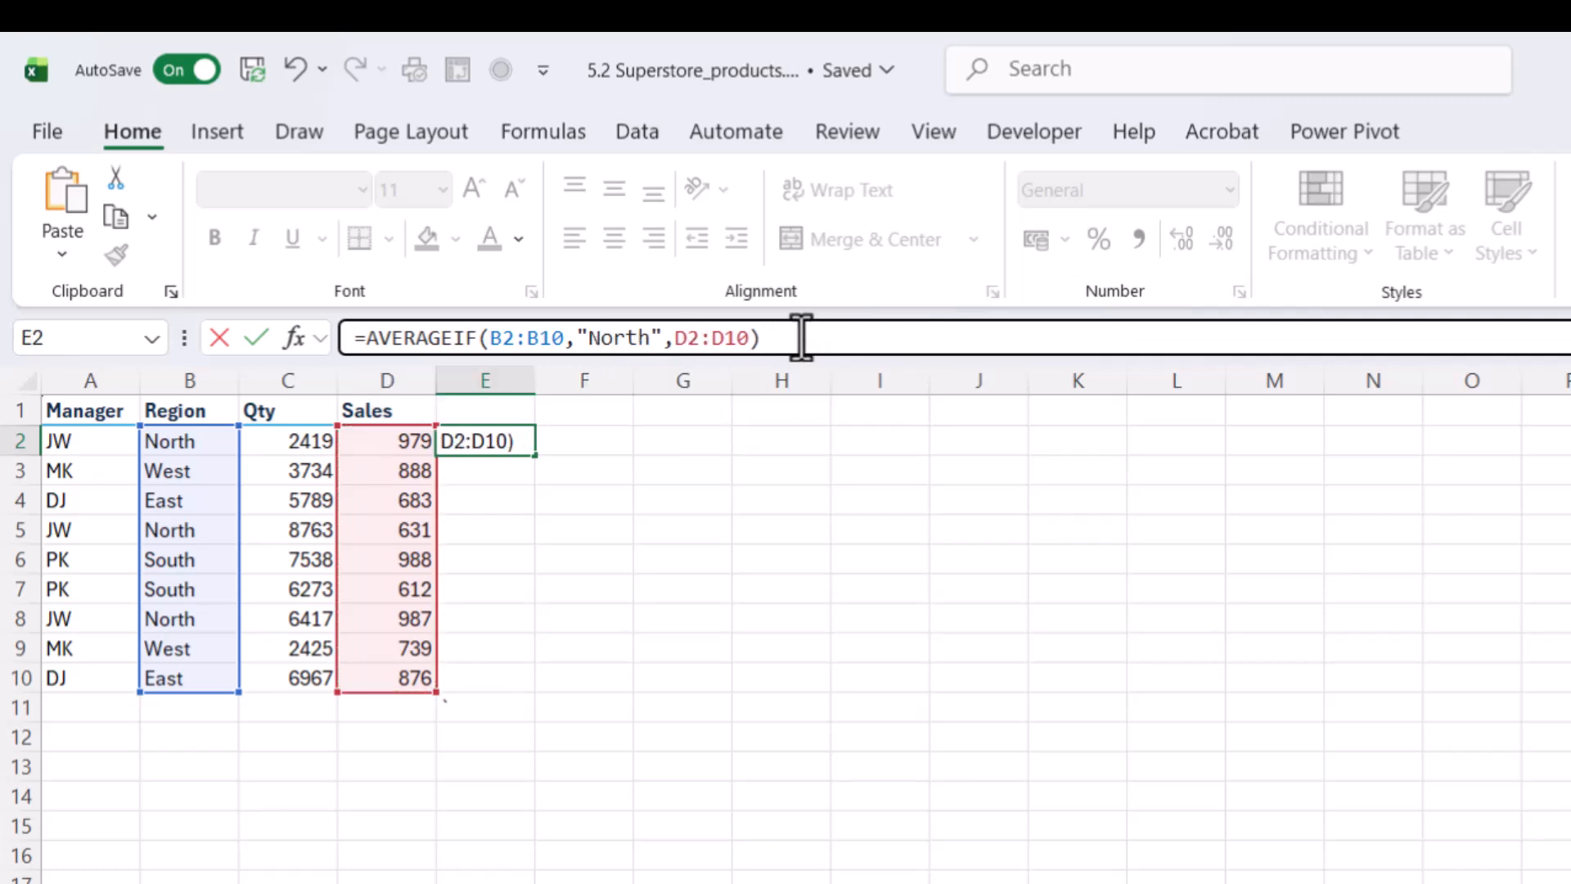
{"action": "key", "text": "ctrl+Return"}
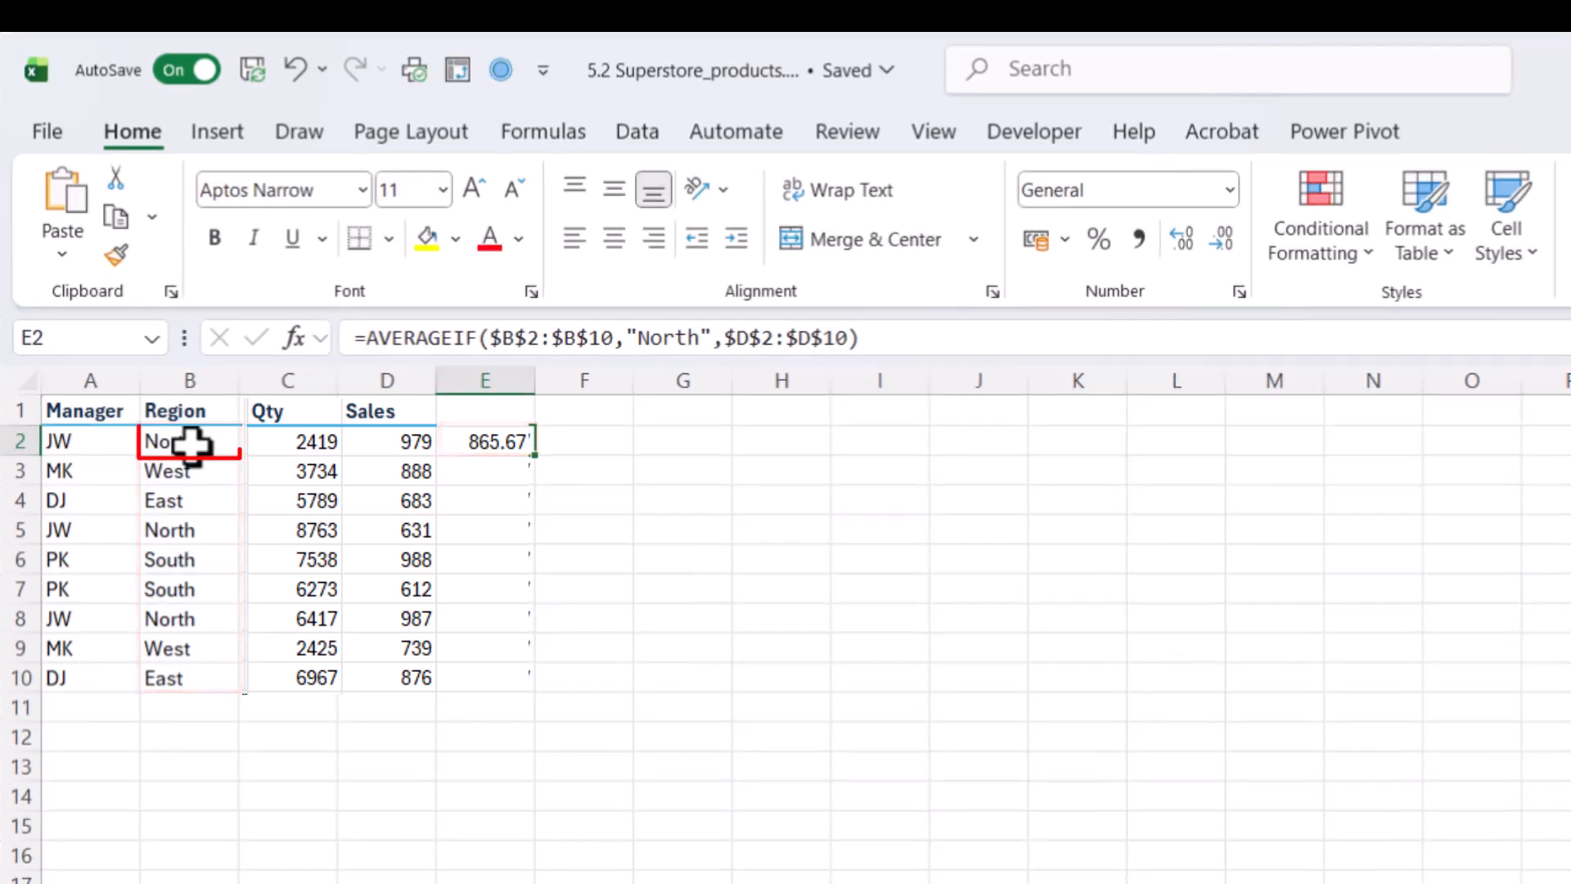
Check the North entries in the Region column, in rows 2, 5 and 8.
{"action": "left_click", "coordinate": [188, 442]}
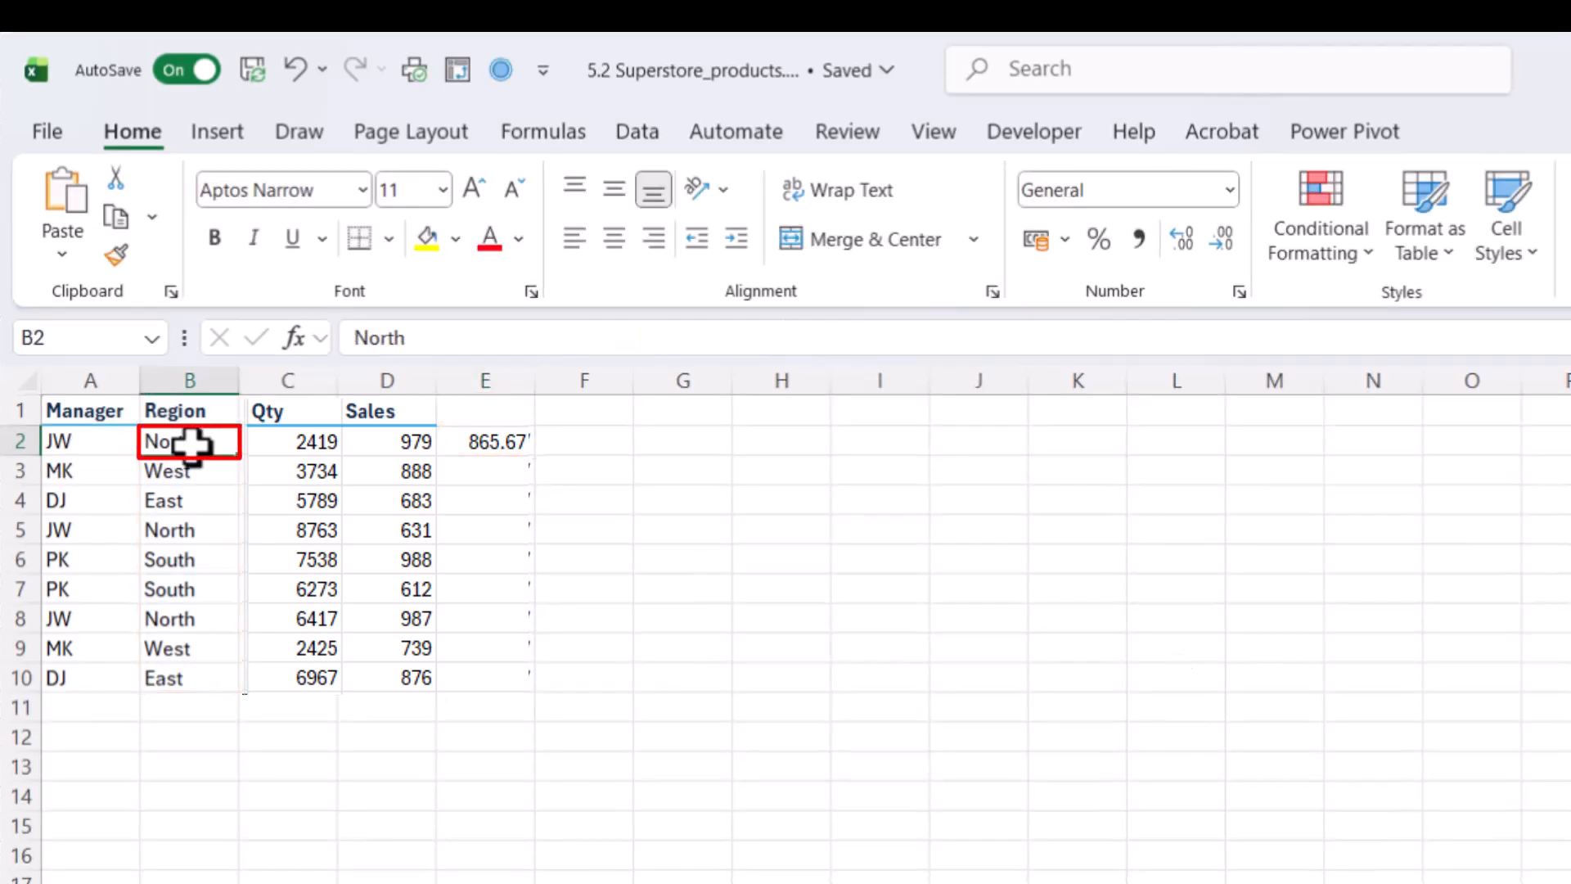
{"action": "left_click", "coordinate": [199, 532]}
{"action": "left_click", "coordinate": [204, 620]}
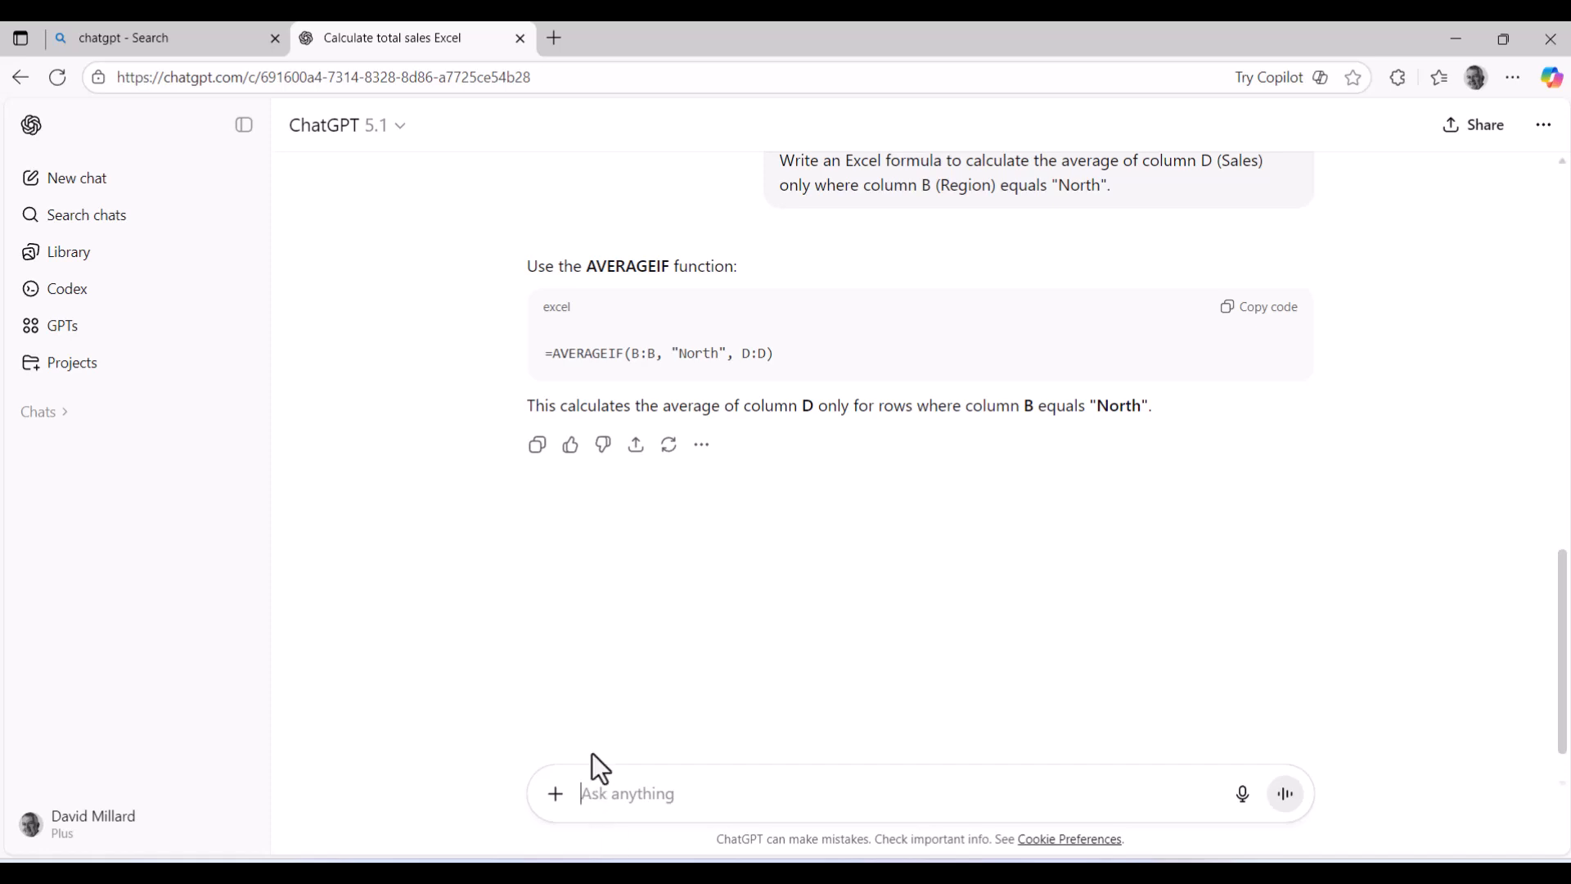
Switch to ChatGPT and ask it to fix the erroring formula =IF(B2*C2>500,"High Value""Standard").
{"action": "key", "text": "ctrl+v"}
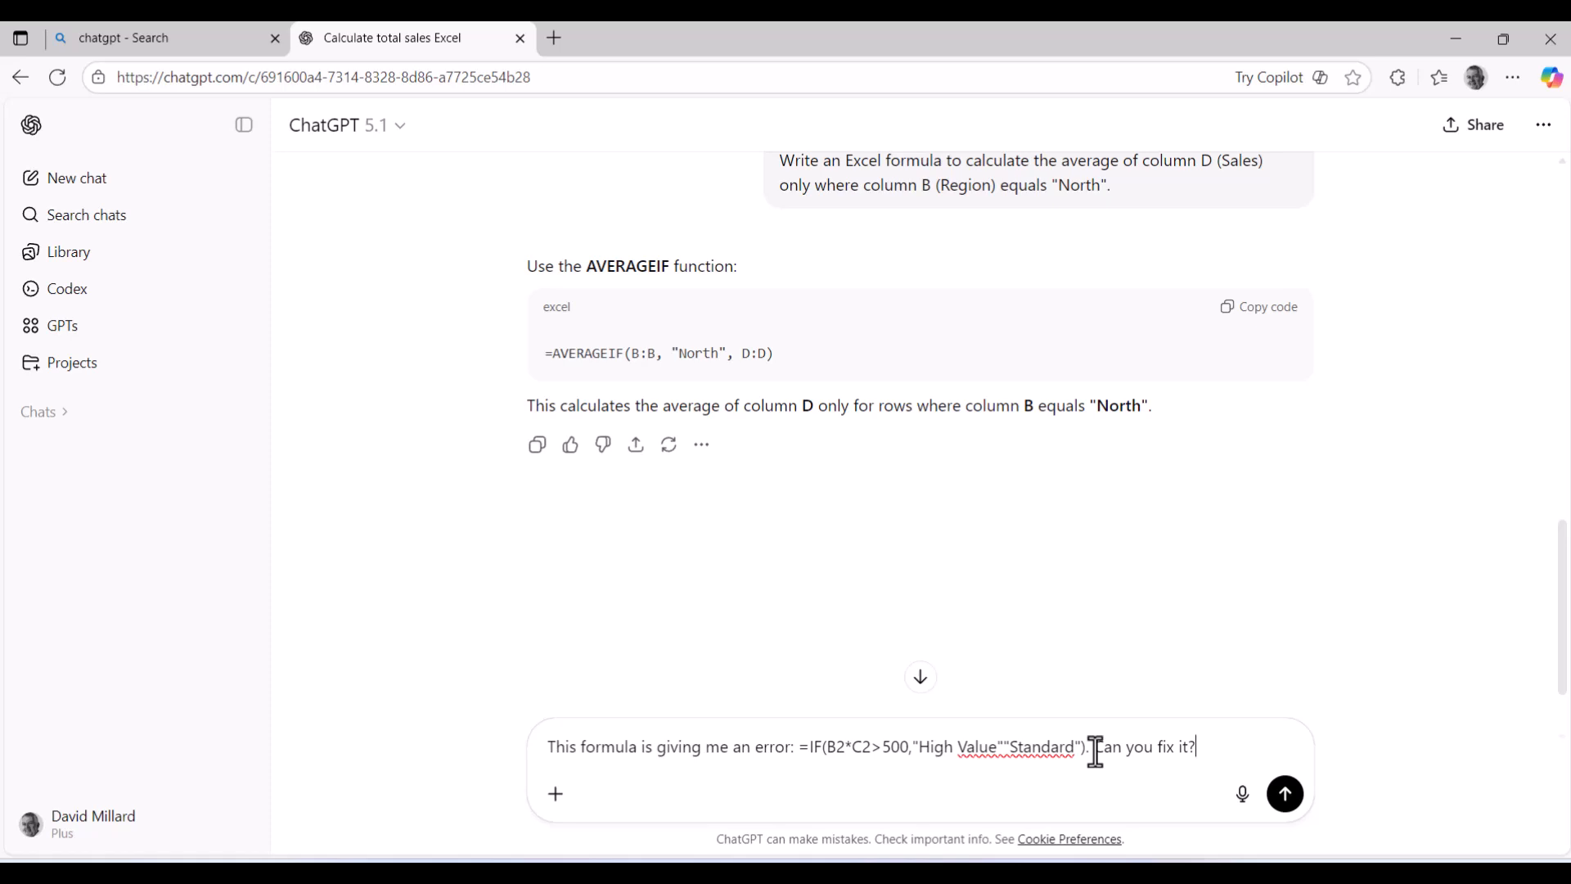
{"action": "left_click", "coordinate": [1286, 795]}
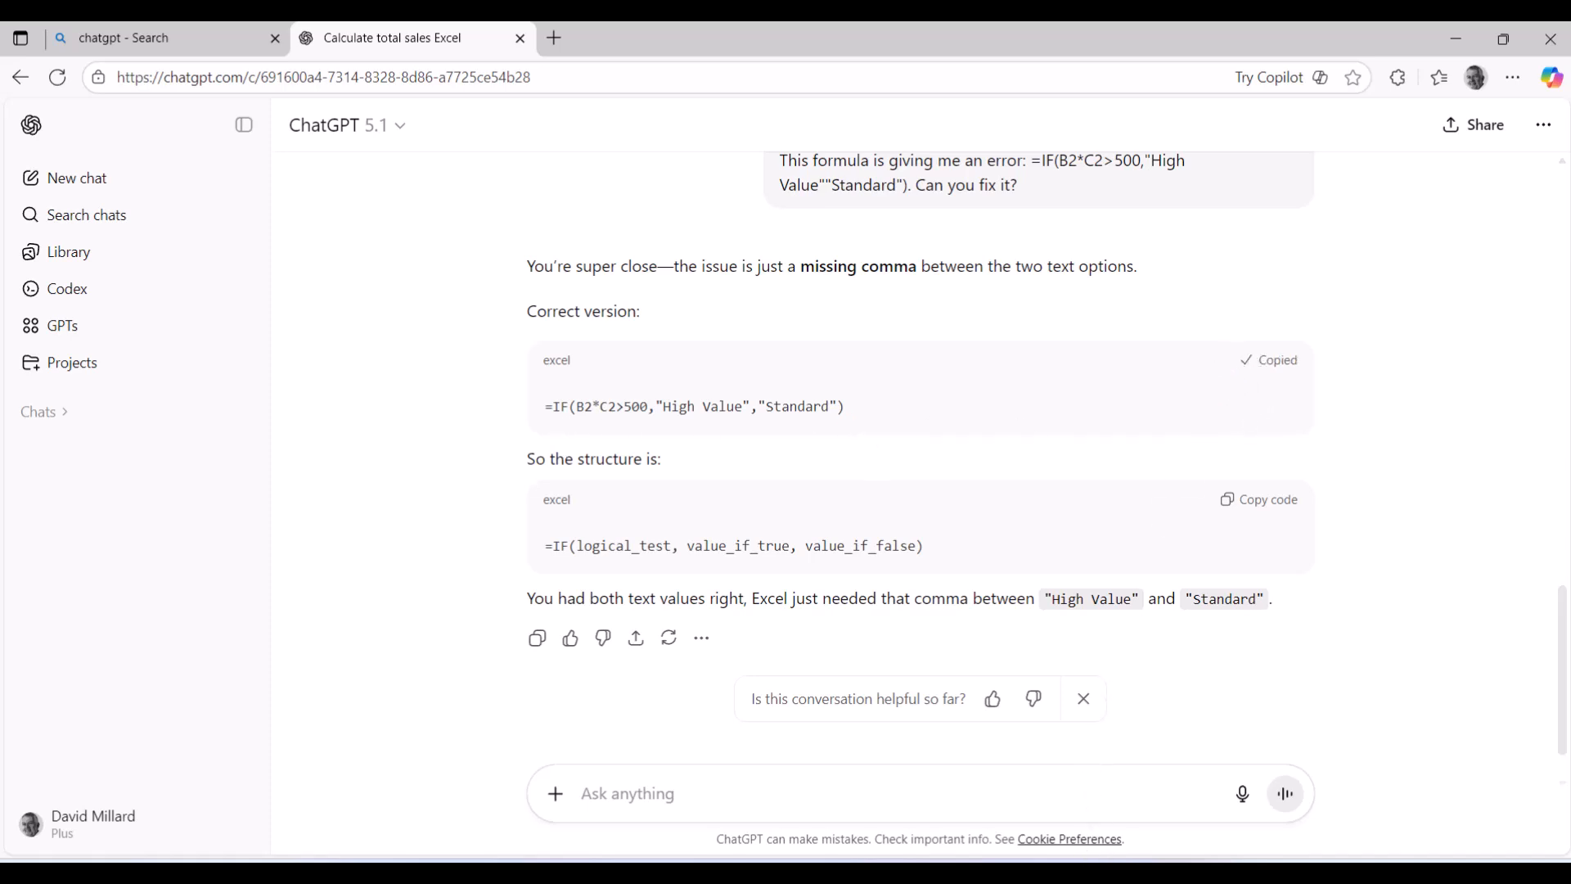
Switch back to the 5.2 Superstore_products workbook in Excel and open its Error sheet.
{"action": "mouse_move", "coordinate": [1058, 873]}
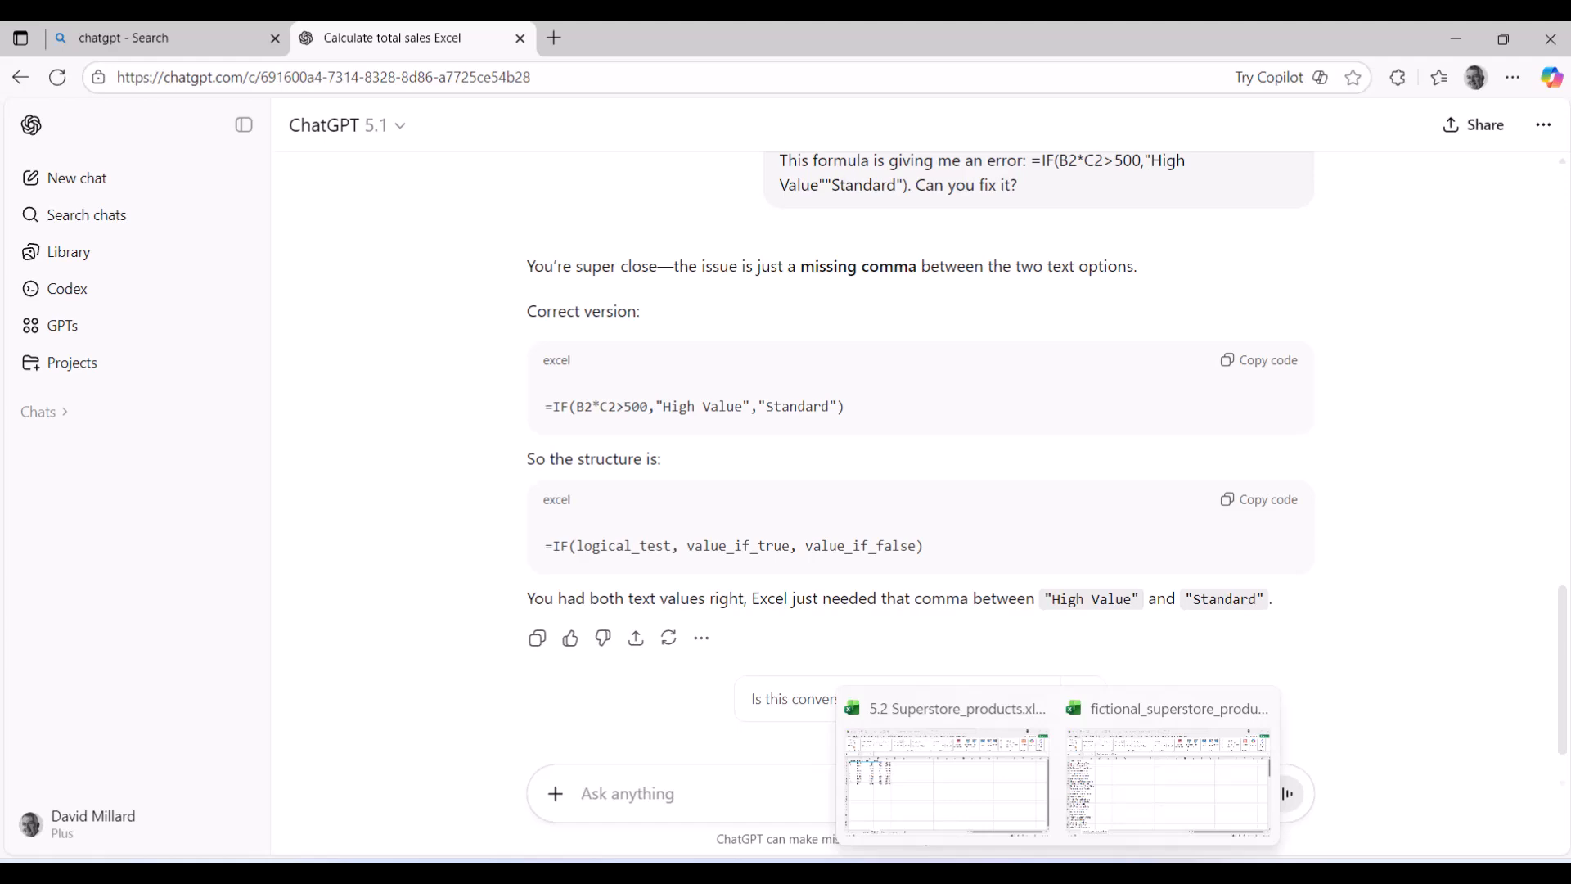
{"action": "left_click", "coordinate": [951, 823]}
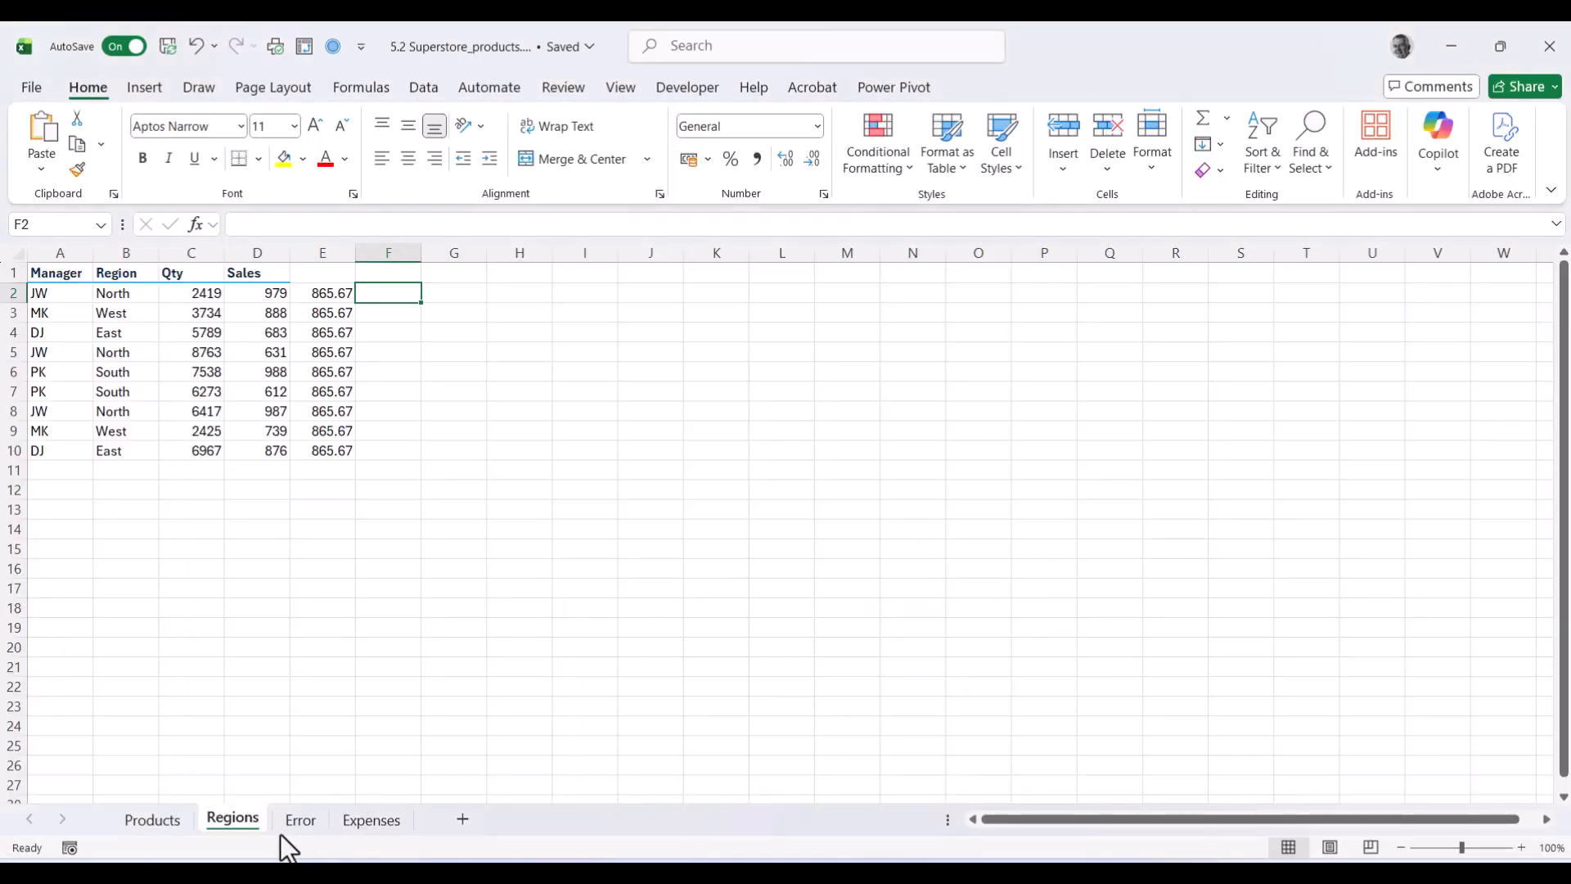
{"action": "left_click", "coordinate": [307, 817]}
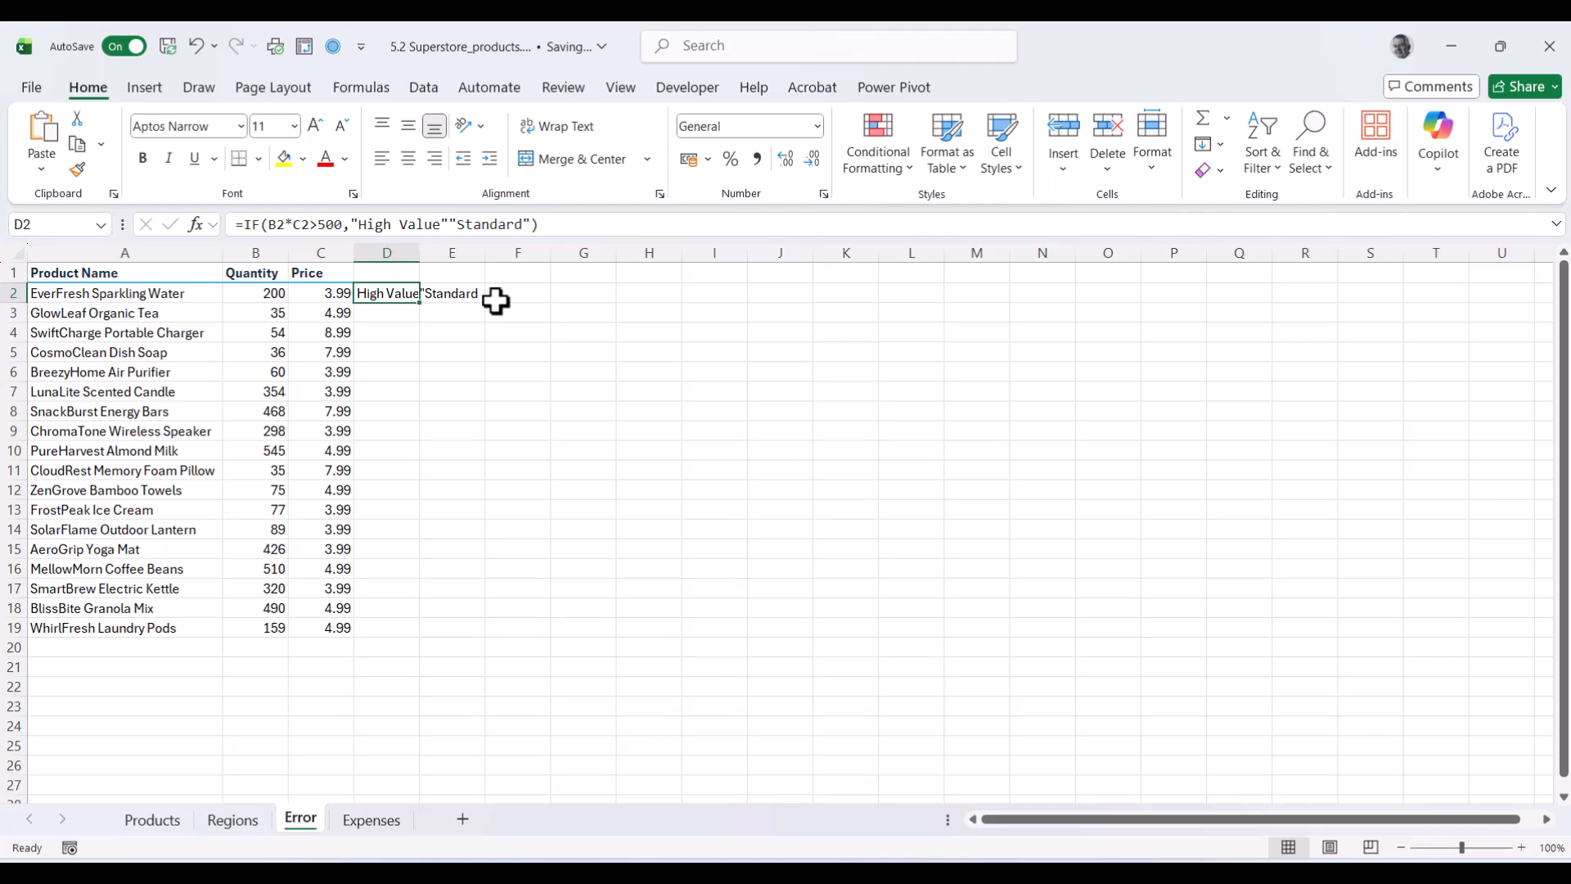
Insert the missing comma between "High Value" and "Standard" in the D2 formula and fill it down to row 19.
{"action": "left_click", "coordinate": [449, 224]}
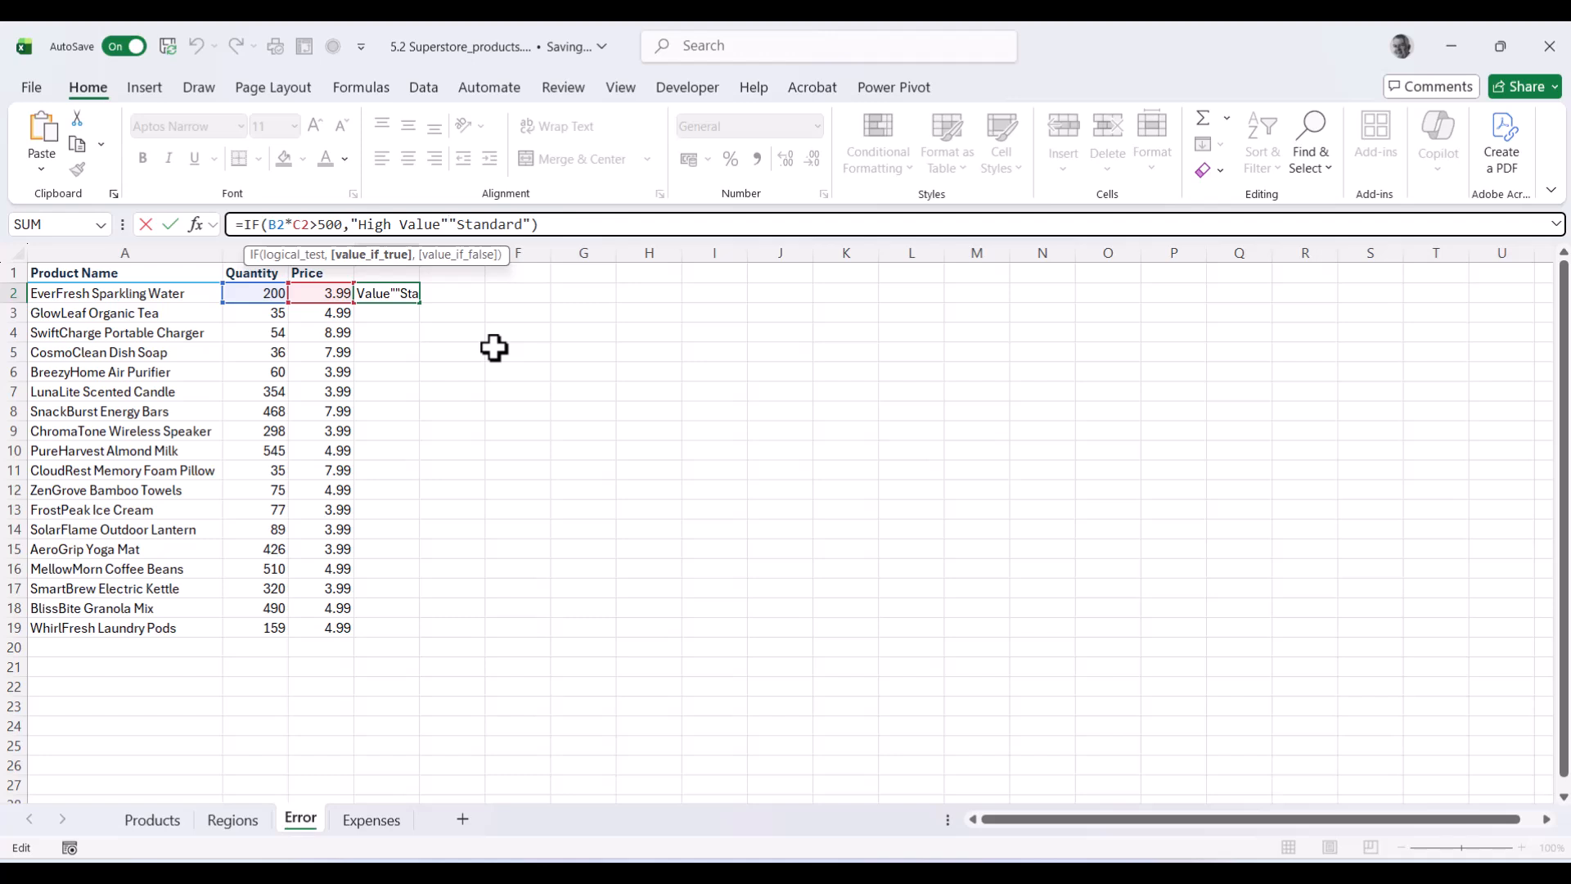
{"action": "type", "text": ","}
{"action": "key", "text": "Return"}
{"action": "left_click", "coordinate": [383, 292]}
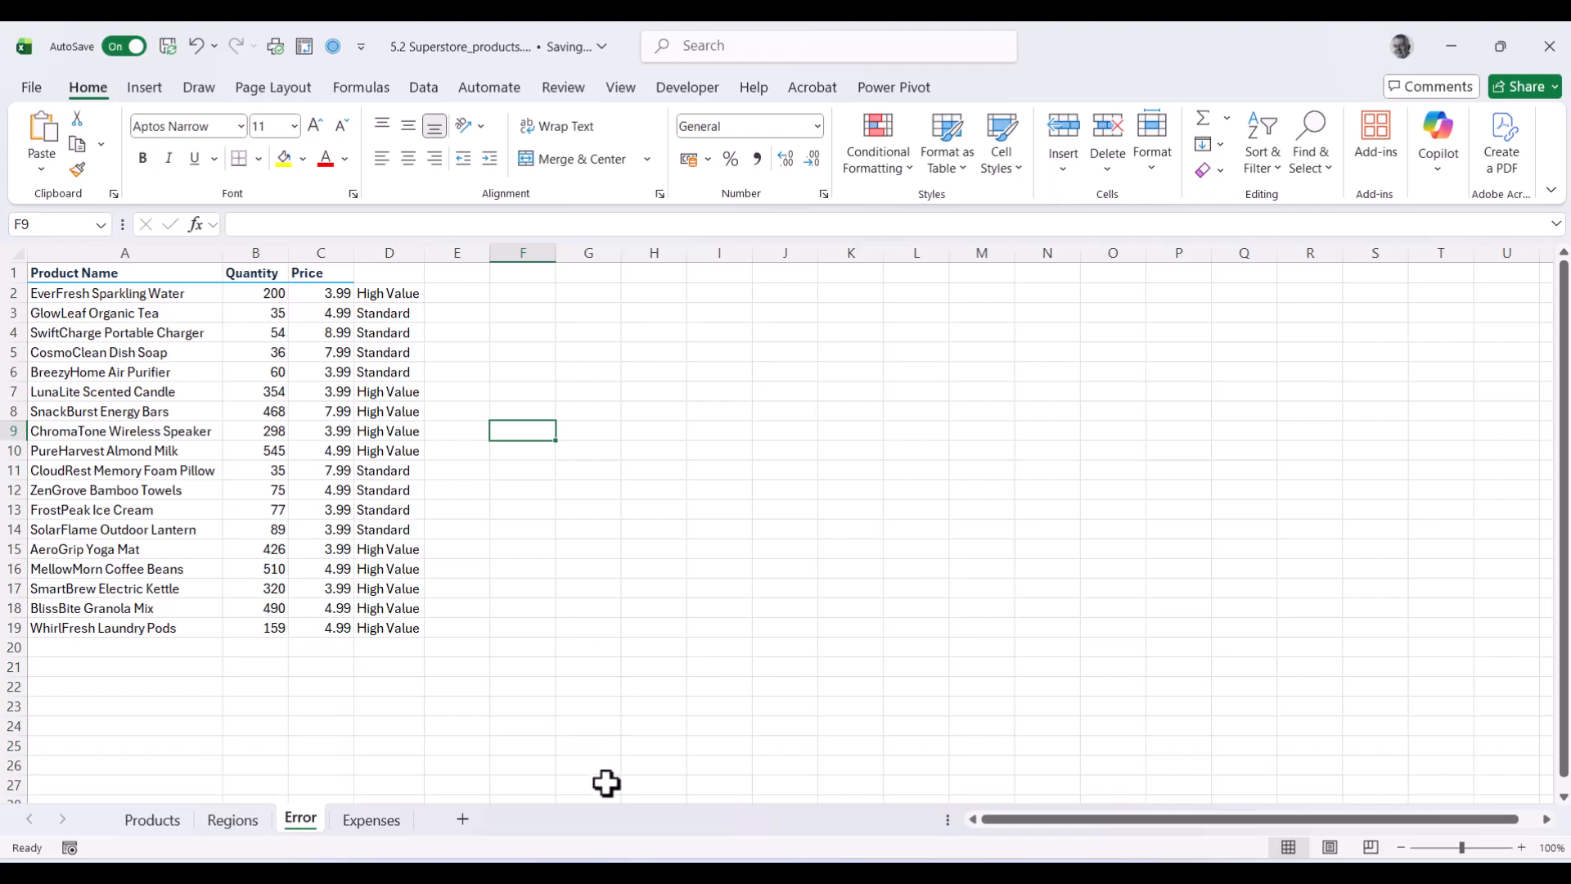
Switch to ChatGPT and ask for a formula that calculates the total of column D only if column C says "Approved".
{"action": "left_click", "coordinate": [607, 876]}
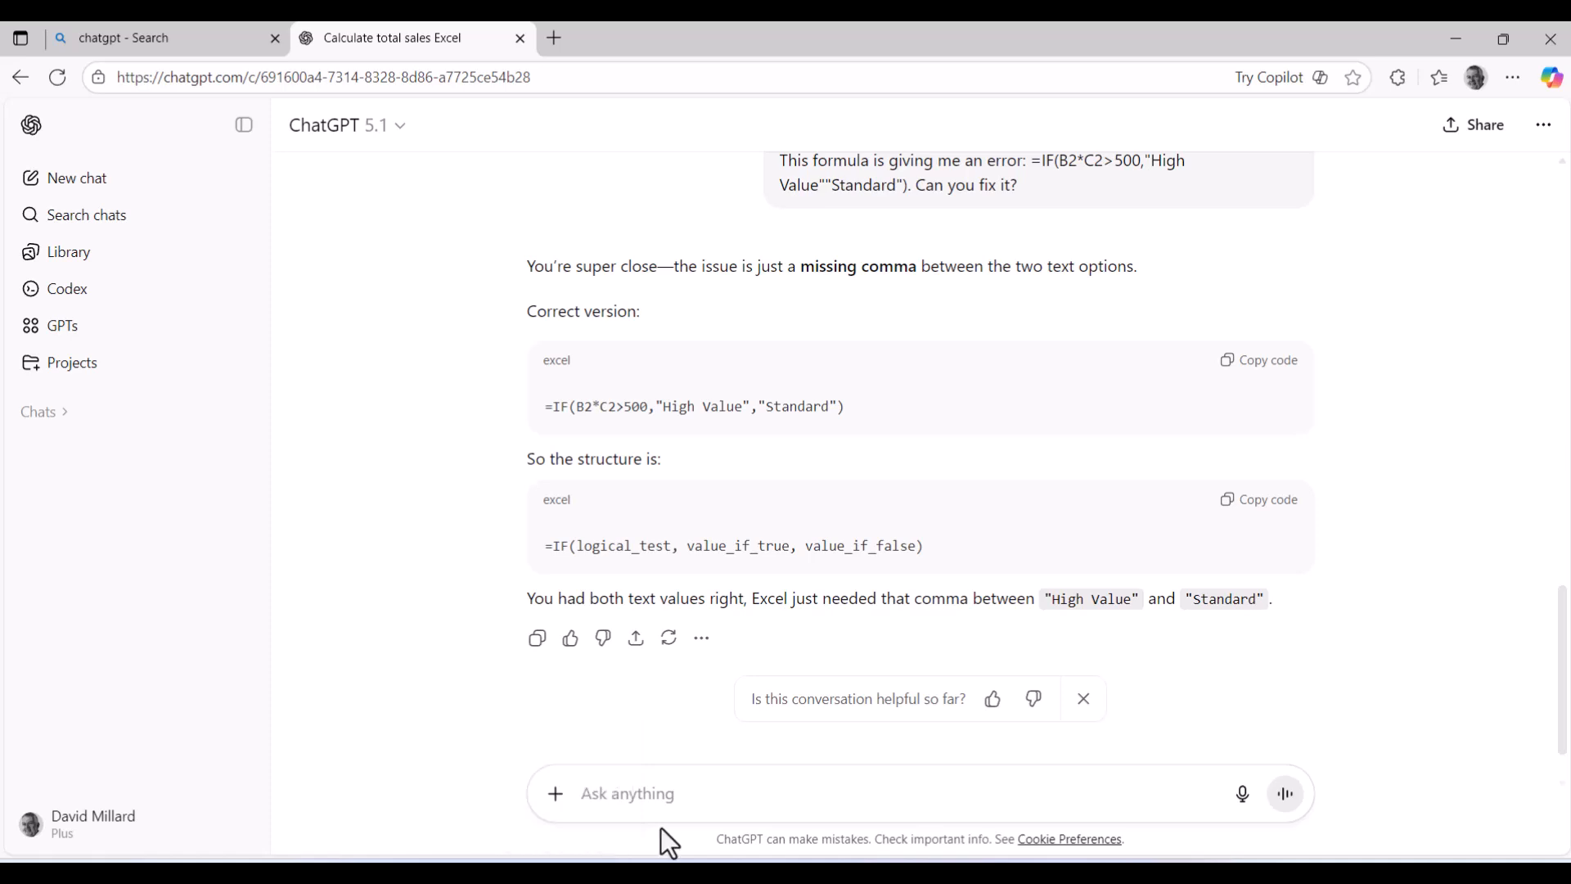
{"action": "left_click", "coordinate": [673, 792]}
{"action": "type", "text": "Write a formula that calculates the total of column D only if column C says \"Approved\"."}
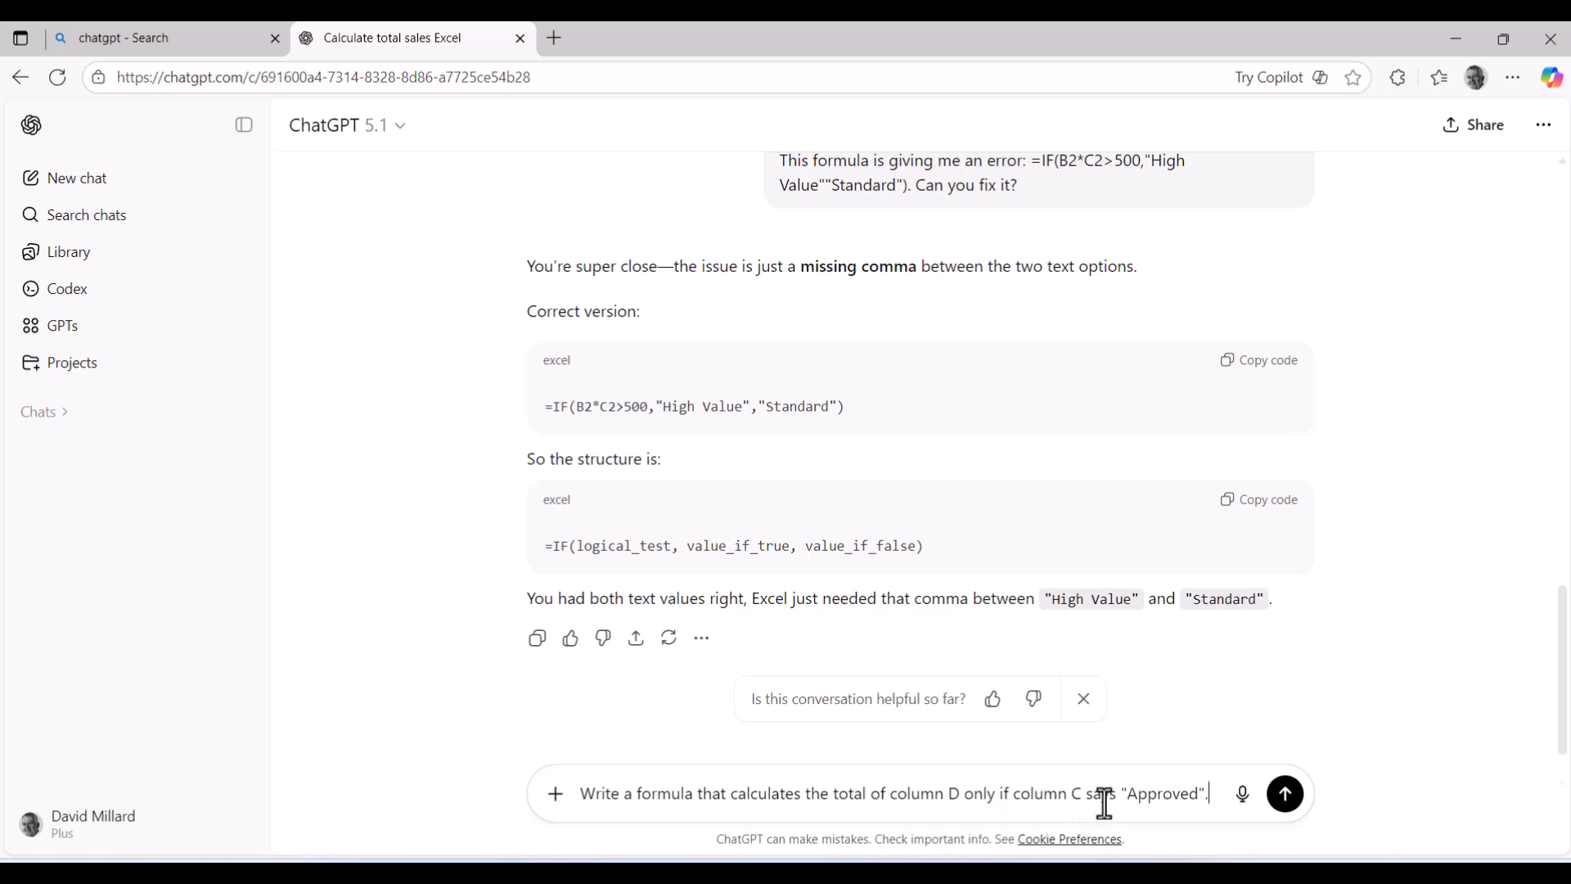
{"action": "left_click", "coordinate": [1287, 806]}
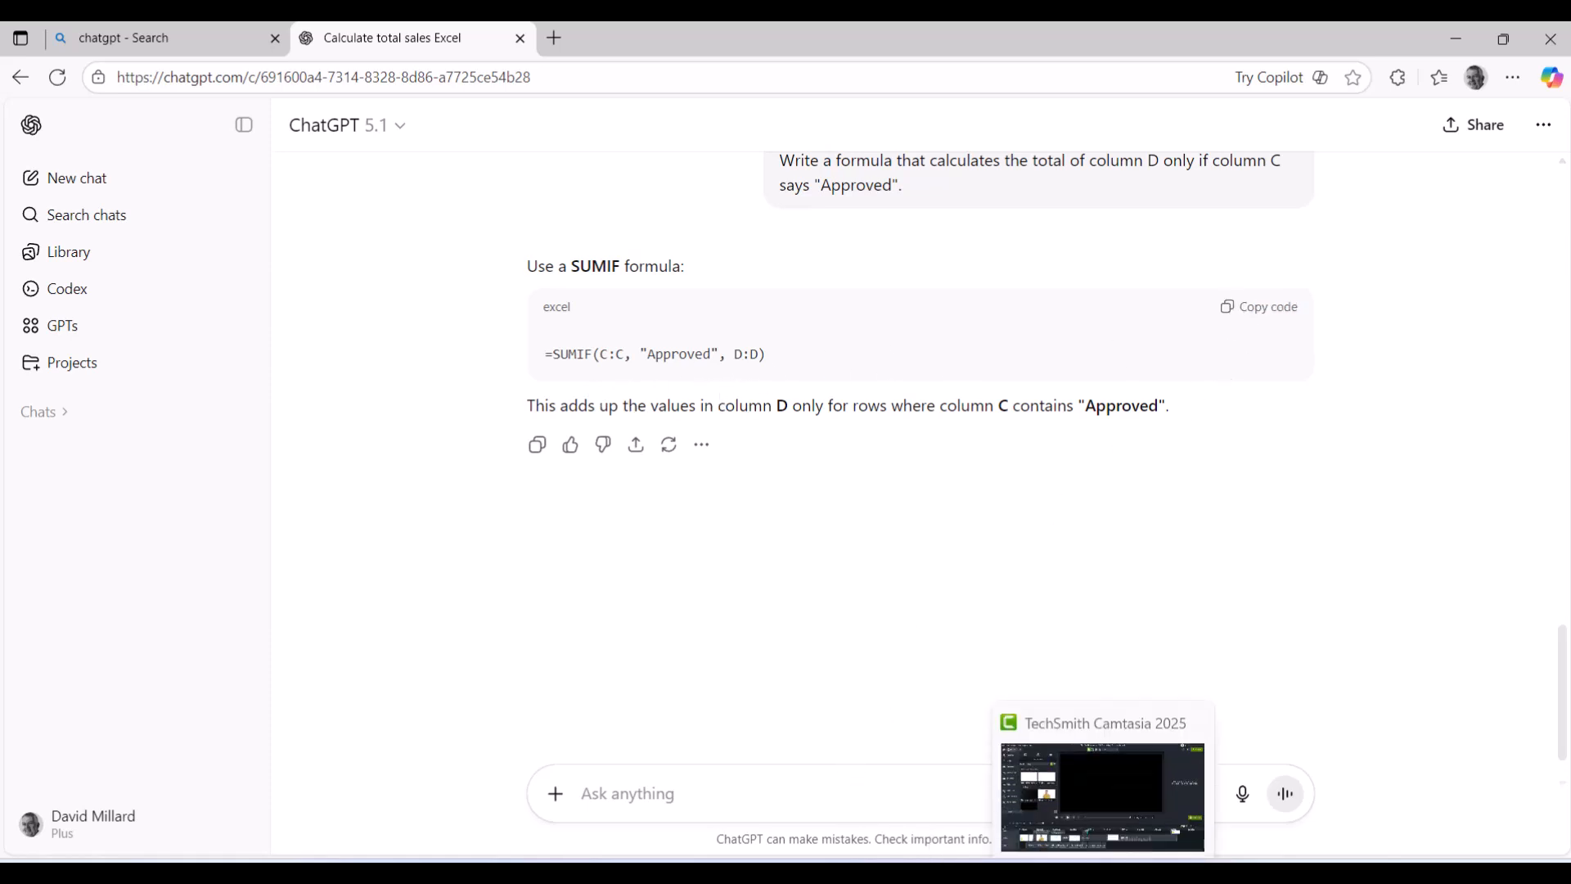
Switch back to the 5.2 Superstore_products workbook in Excel and open its Expenses sheet.
{"action": "left_click", "coordinate": [1063, 878]}
{"action": "left_click", "coordinate": [945, 787]}
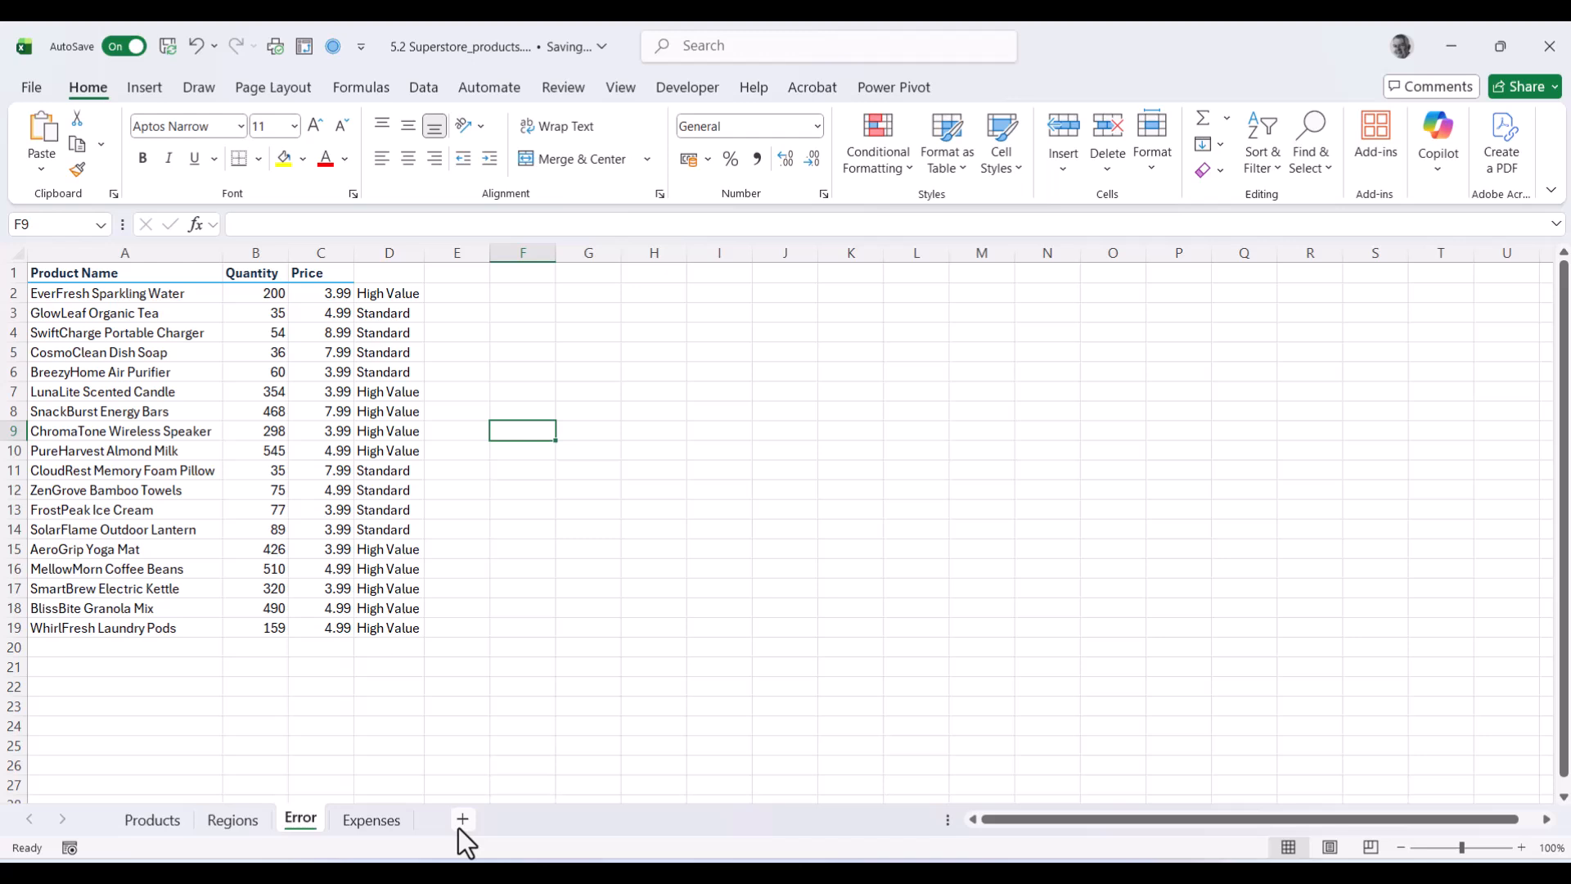
{"action": "left_click", "coordinate": [383, 815]}
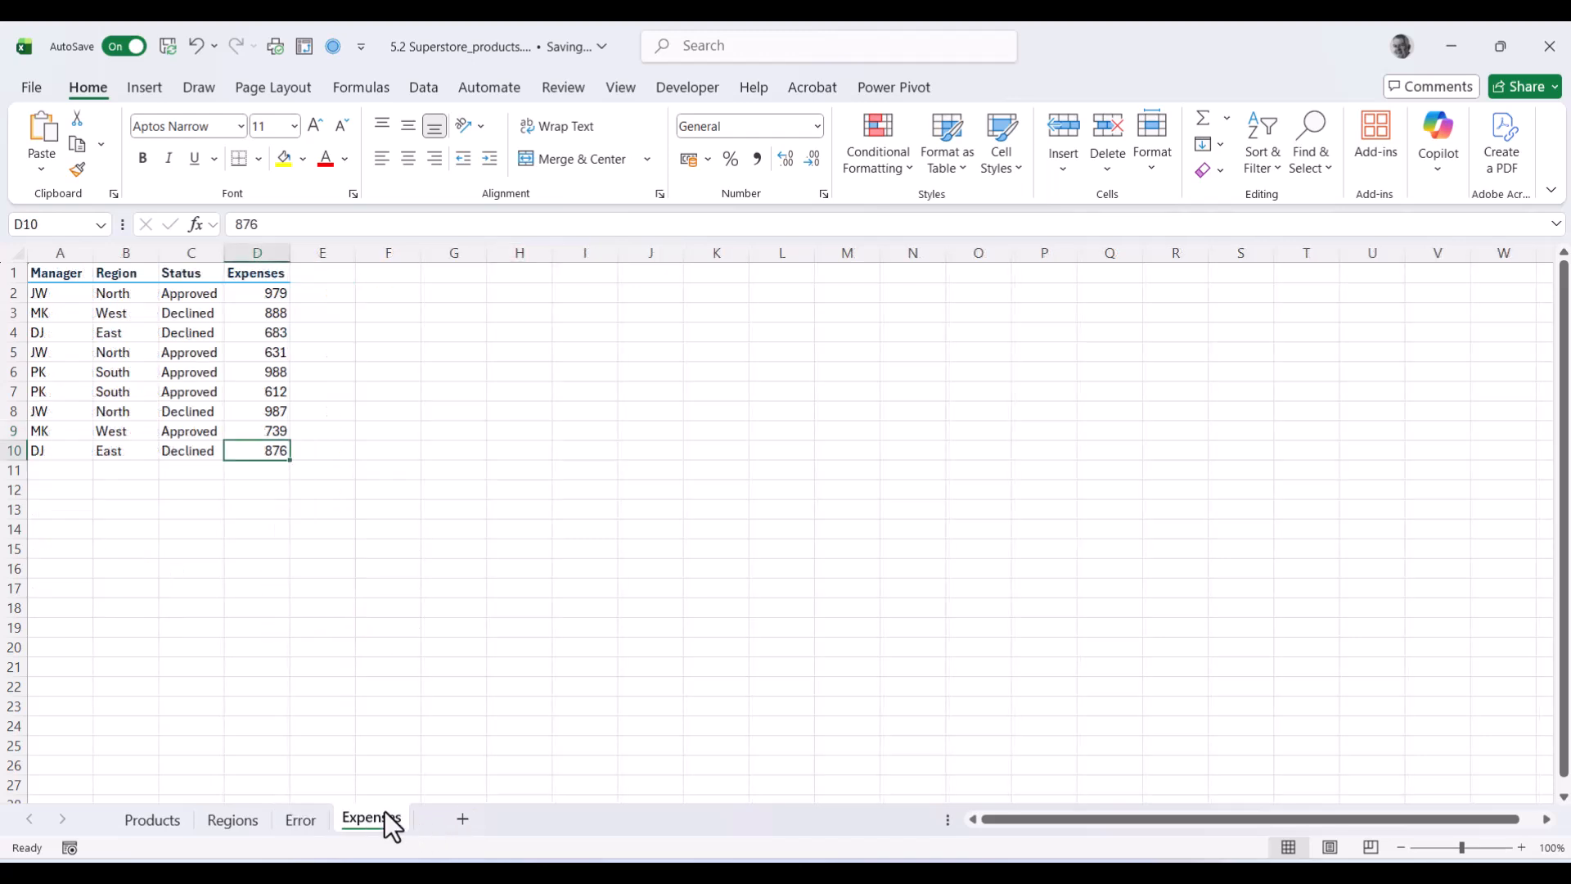
Enter ChatGPT's formula =SUMIF(C:C, "Approved", D:D) in cell E2.
{"action": "left_click", "coordinate": [323, 294]}
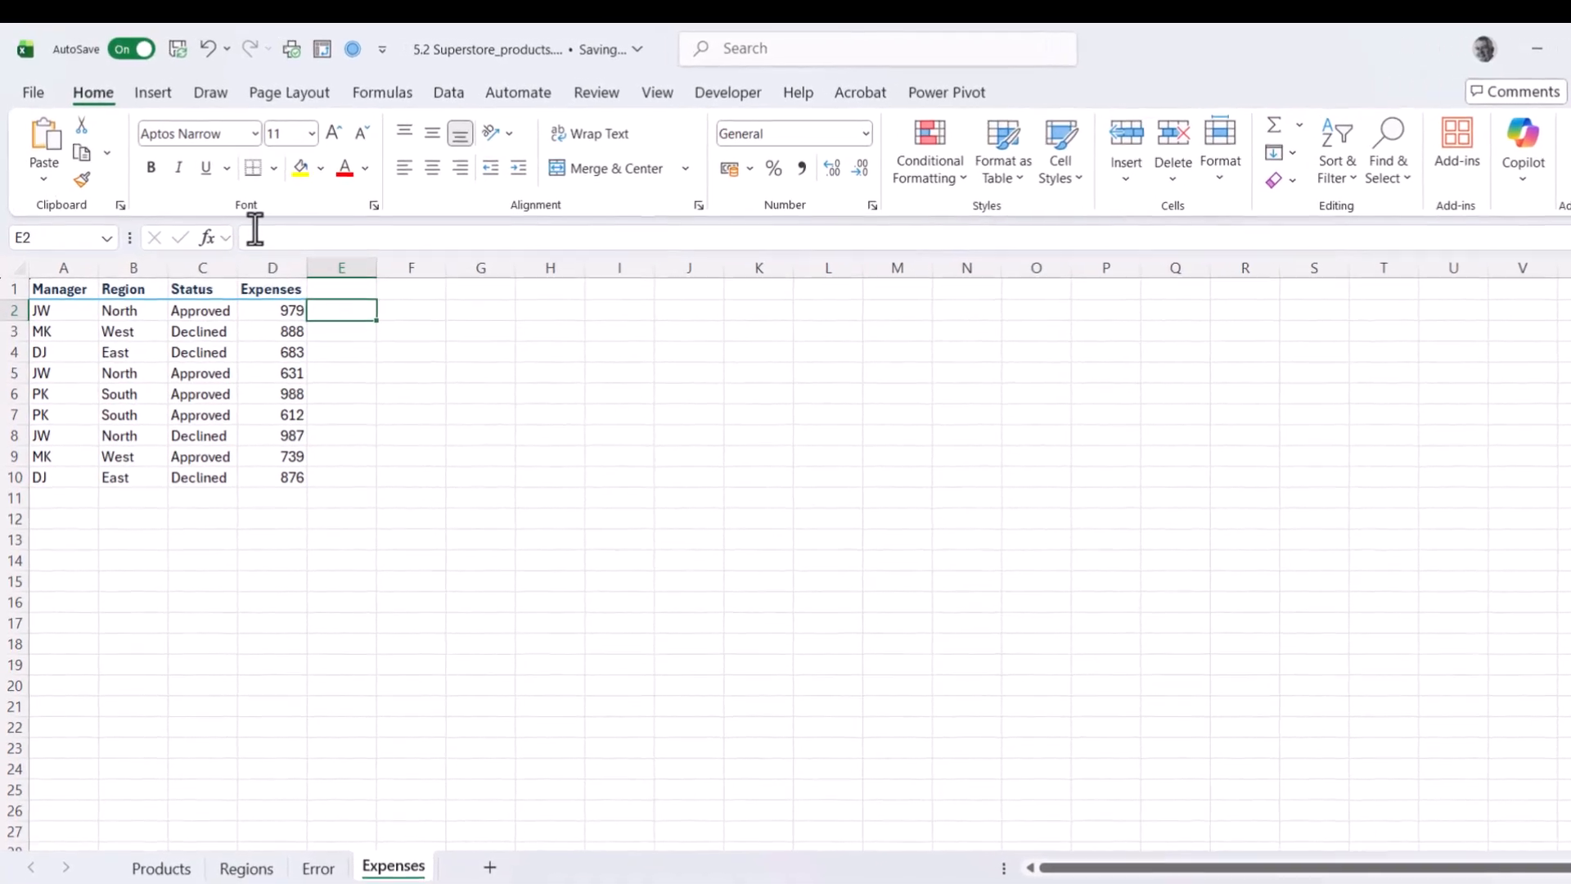
{"action": "left_click", "coordinate": [244, 229]}
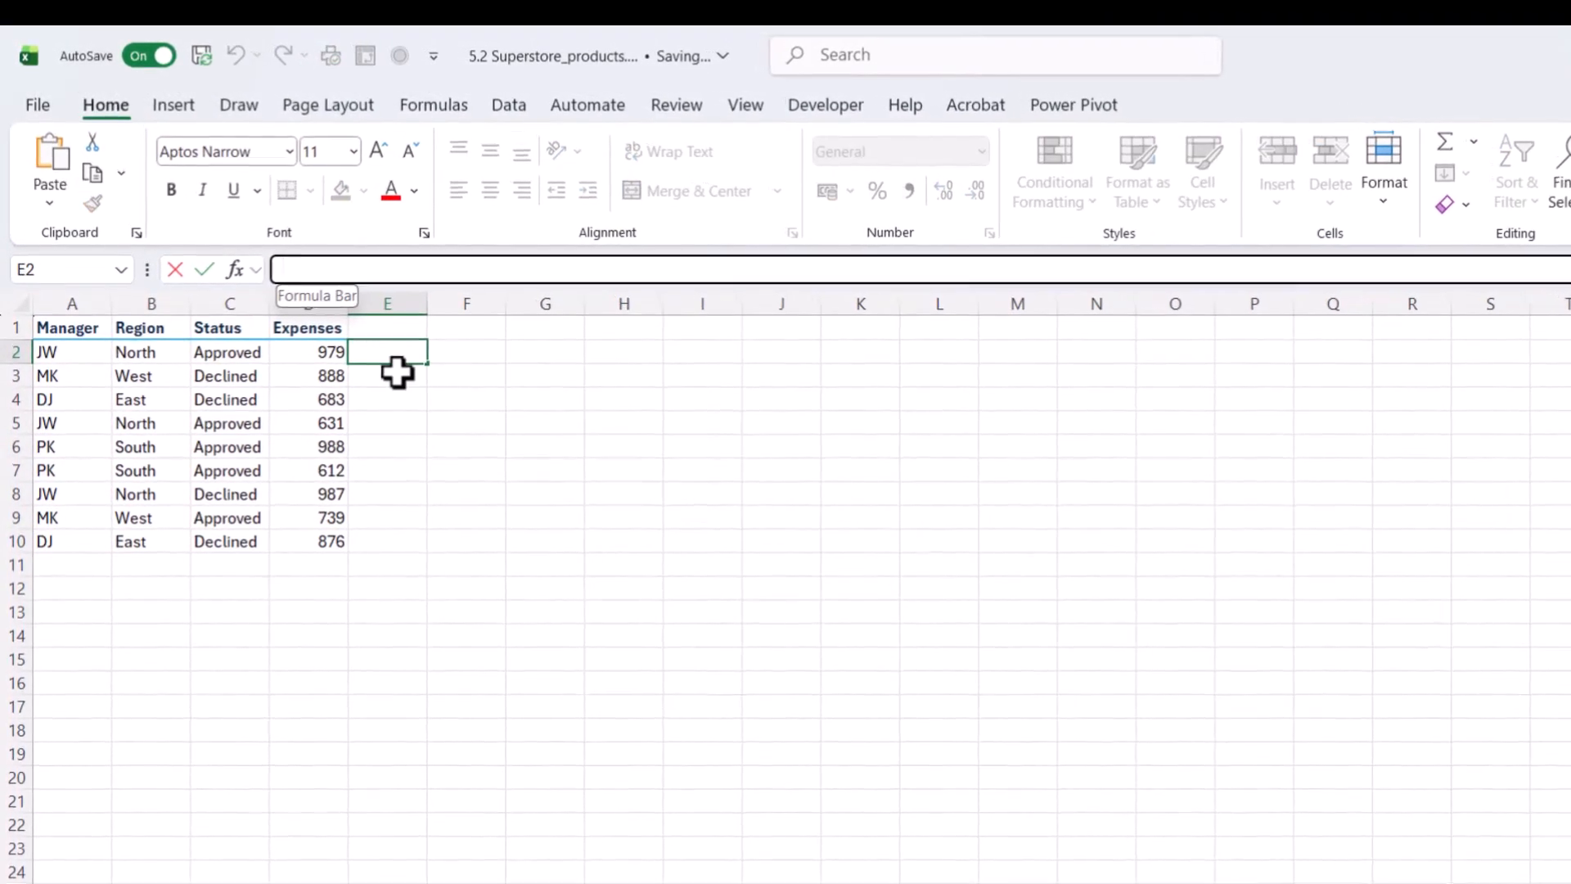
{"action": "type", "text": "=SUMIF(C:C, \"Approved\", D:D)"}
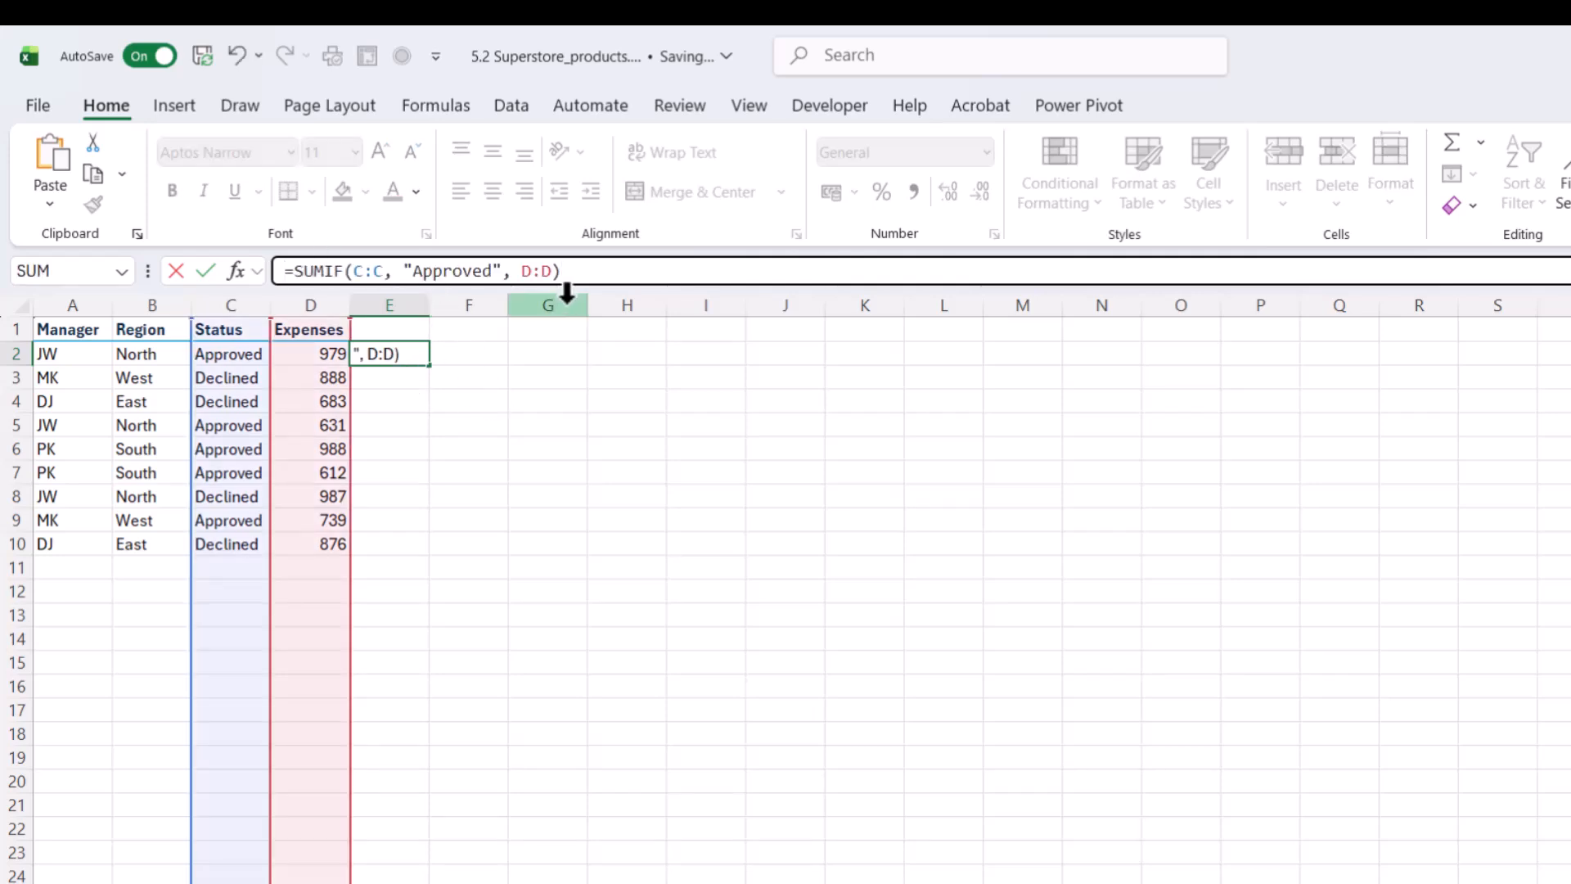
Limit the E2 formula's ranges to C2:C10 and D2:D10, remove its spaces, and commit it as =SUMIF(C2:C10,"Approved",D2:D10).
{"action": "left_click", "coordinate": [370, 270]}
{"action": "left_click_drag", "start_coordinate": [354, 270], "coordinate": [383, 270]}
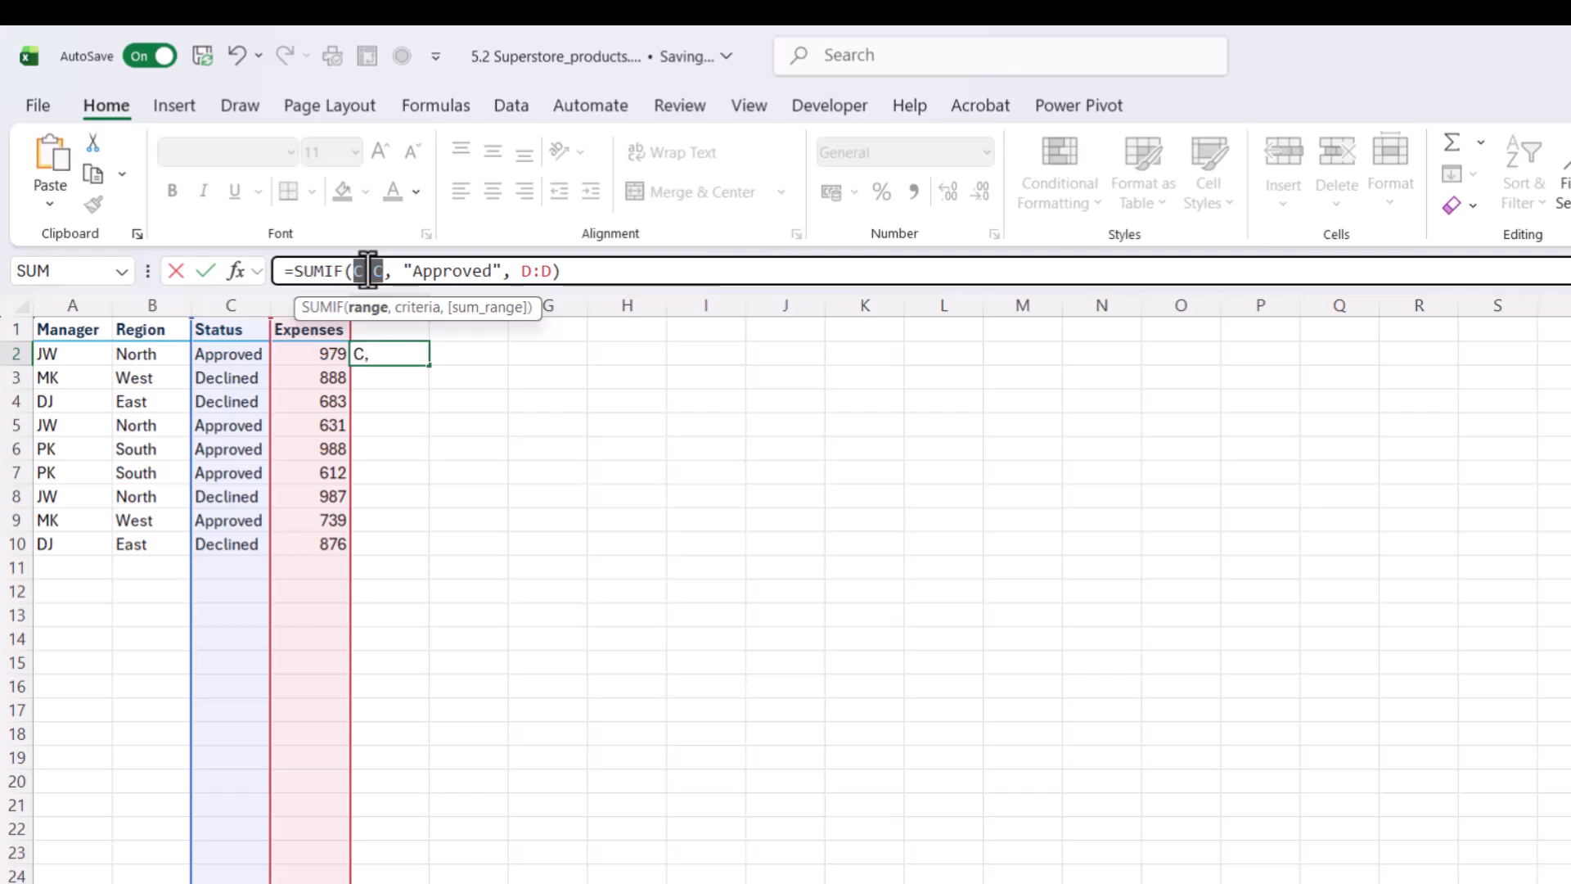
{"action": "left_click_drag", "start_coordinate": [223, 358], "coordinate": [245, 544]}
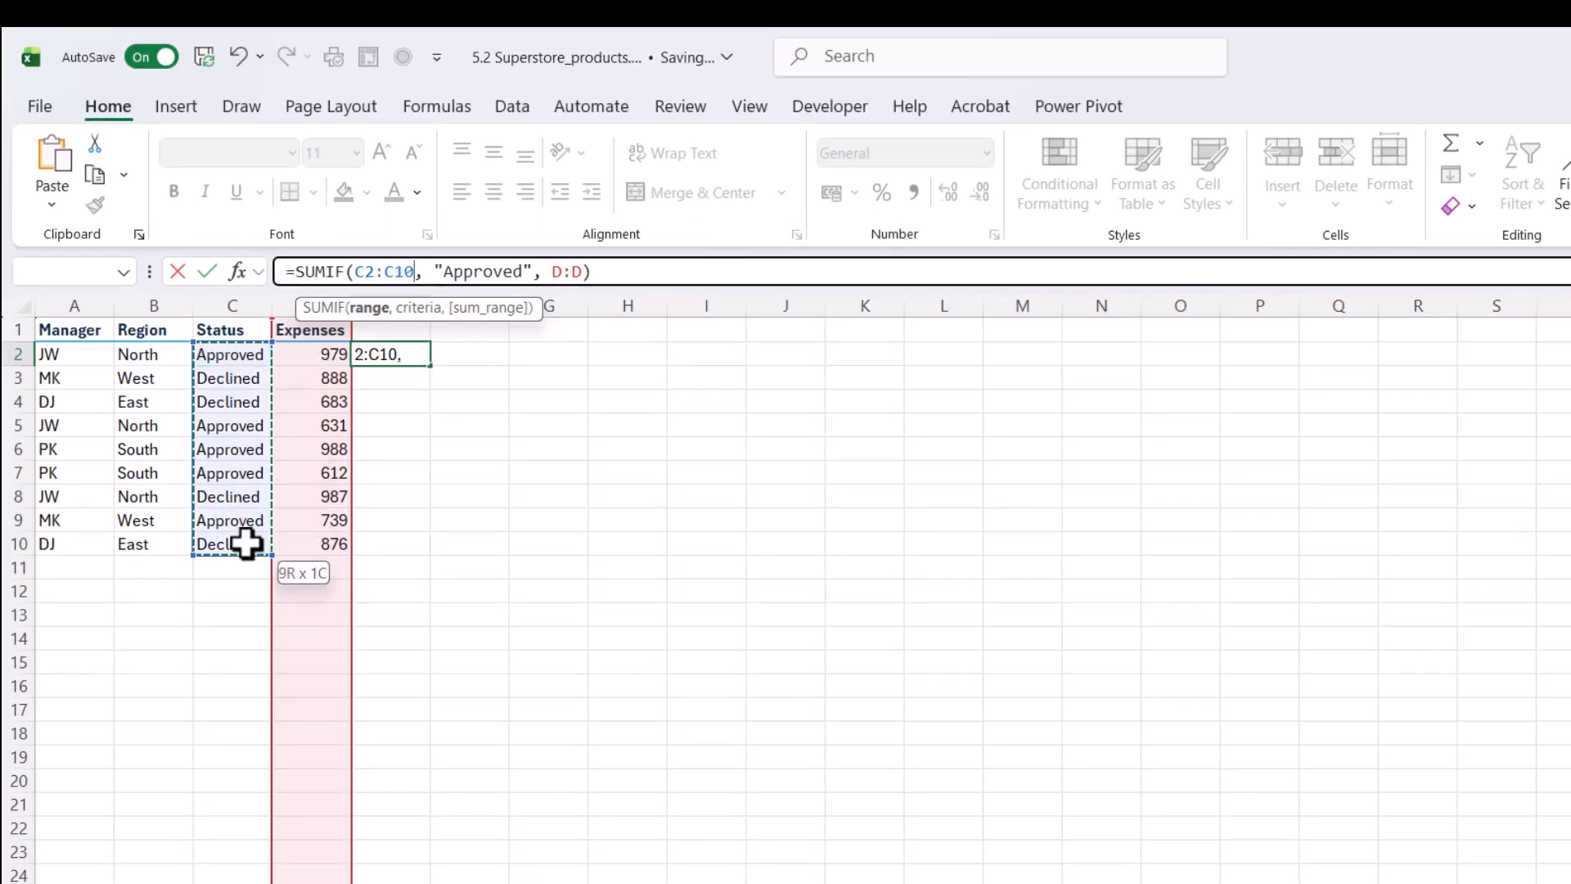
{"action": "left_click_drag", "start_coordinate": [552, 271], "coordinate": [582, 270]}
{"action": "left_click_drag", "start_coordinate": [324, 353], "coordinate": [325, 544]}
{"action": "left_click", "coordinate": [554, 273]}
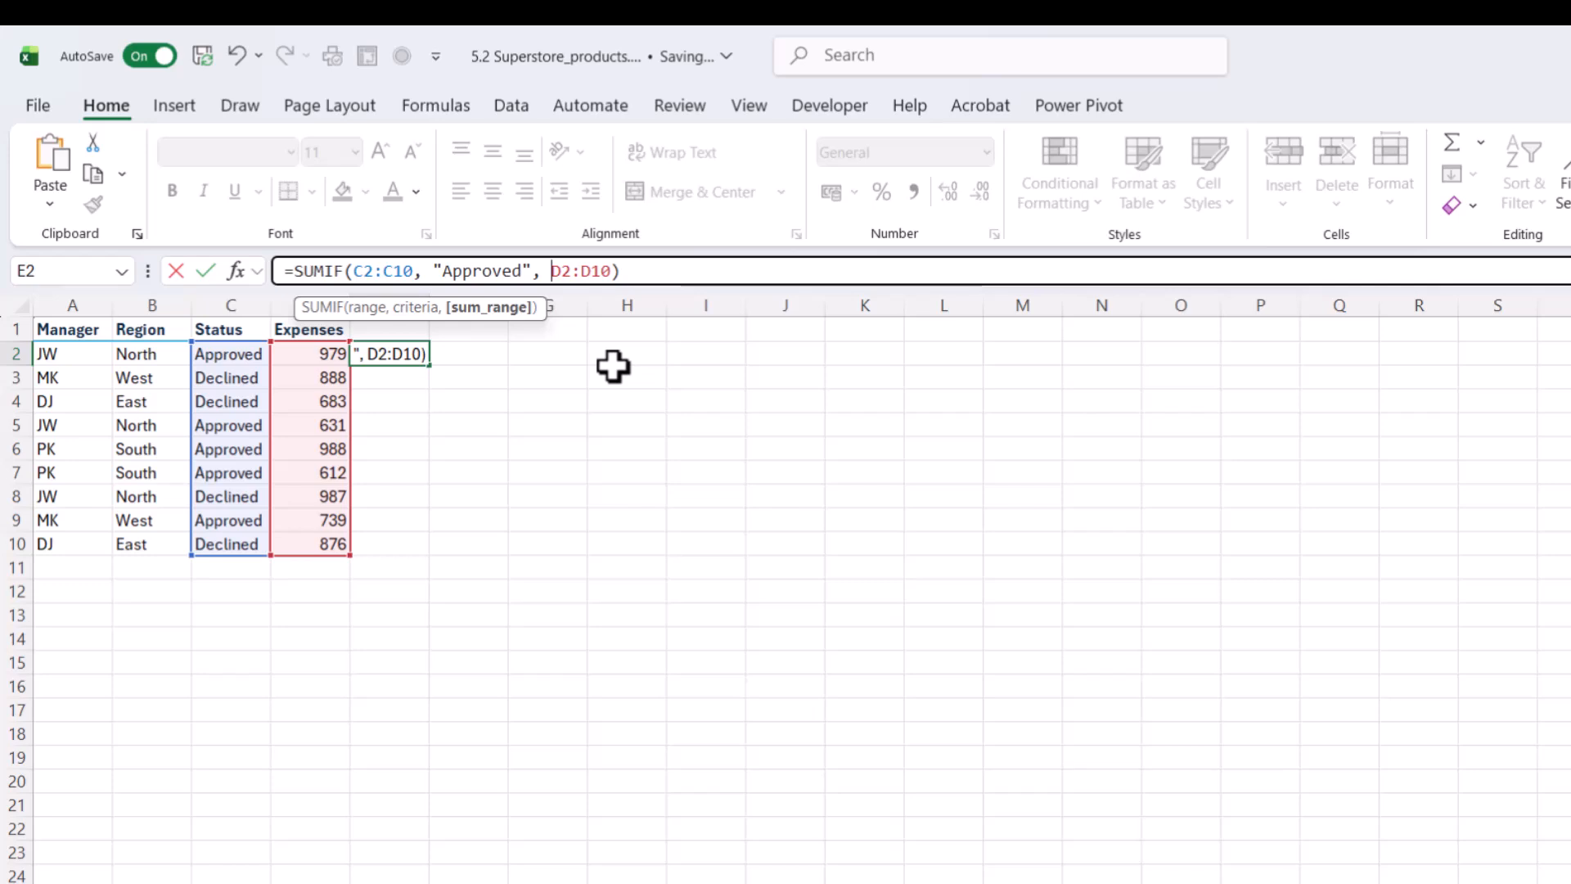
{"action": "key", "text": "BackSpace"}
{"action": "left_click", "coordinate": [435, 271]}
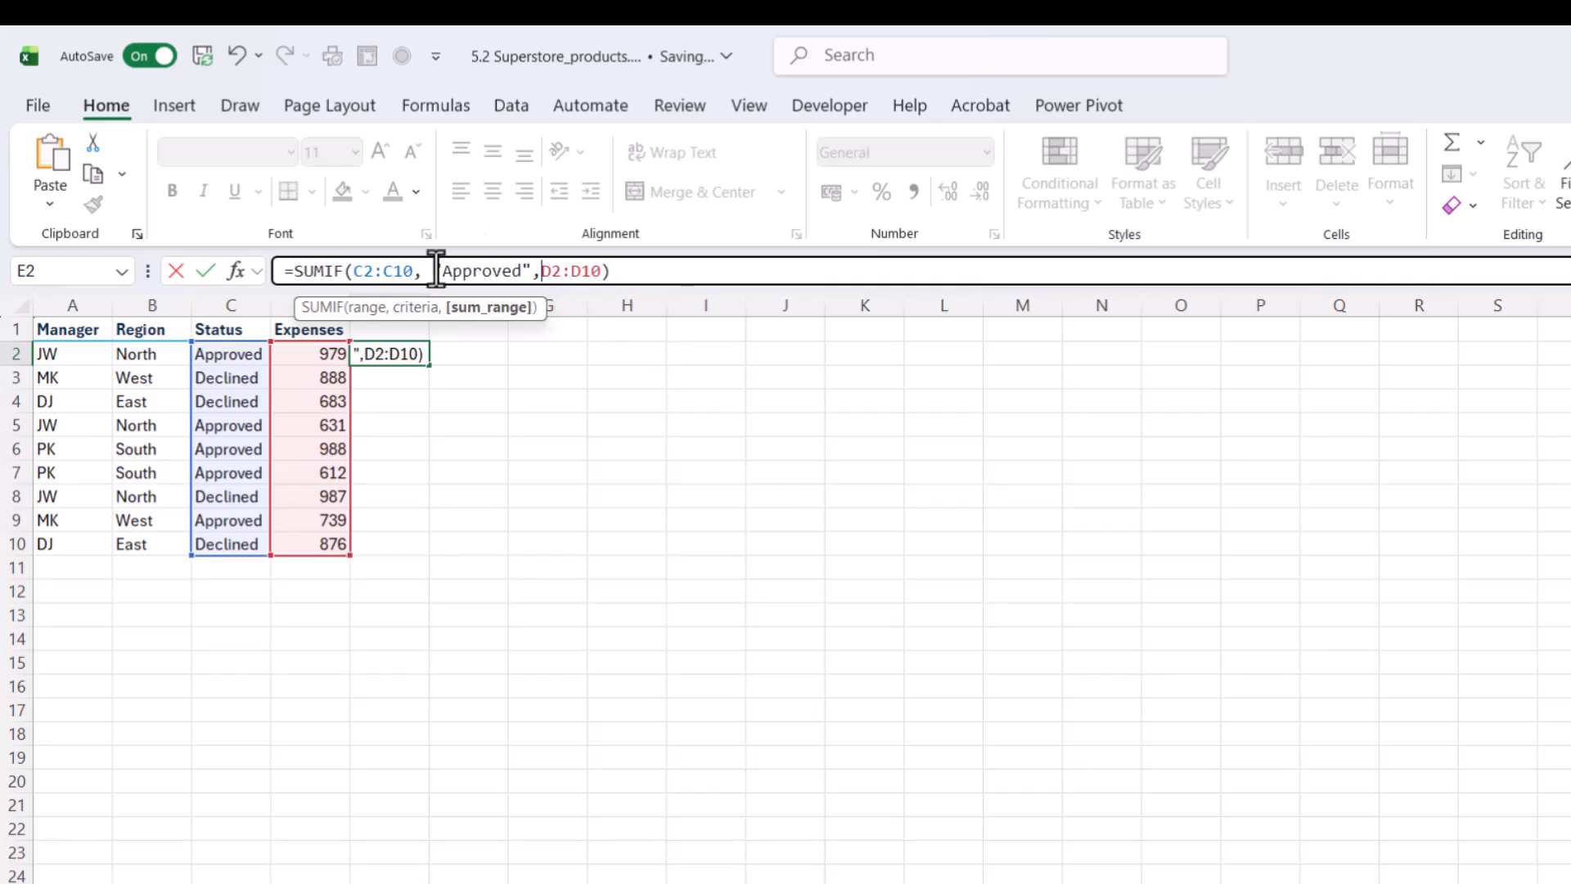
{"action": "key", "text": "BackSpace"}
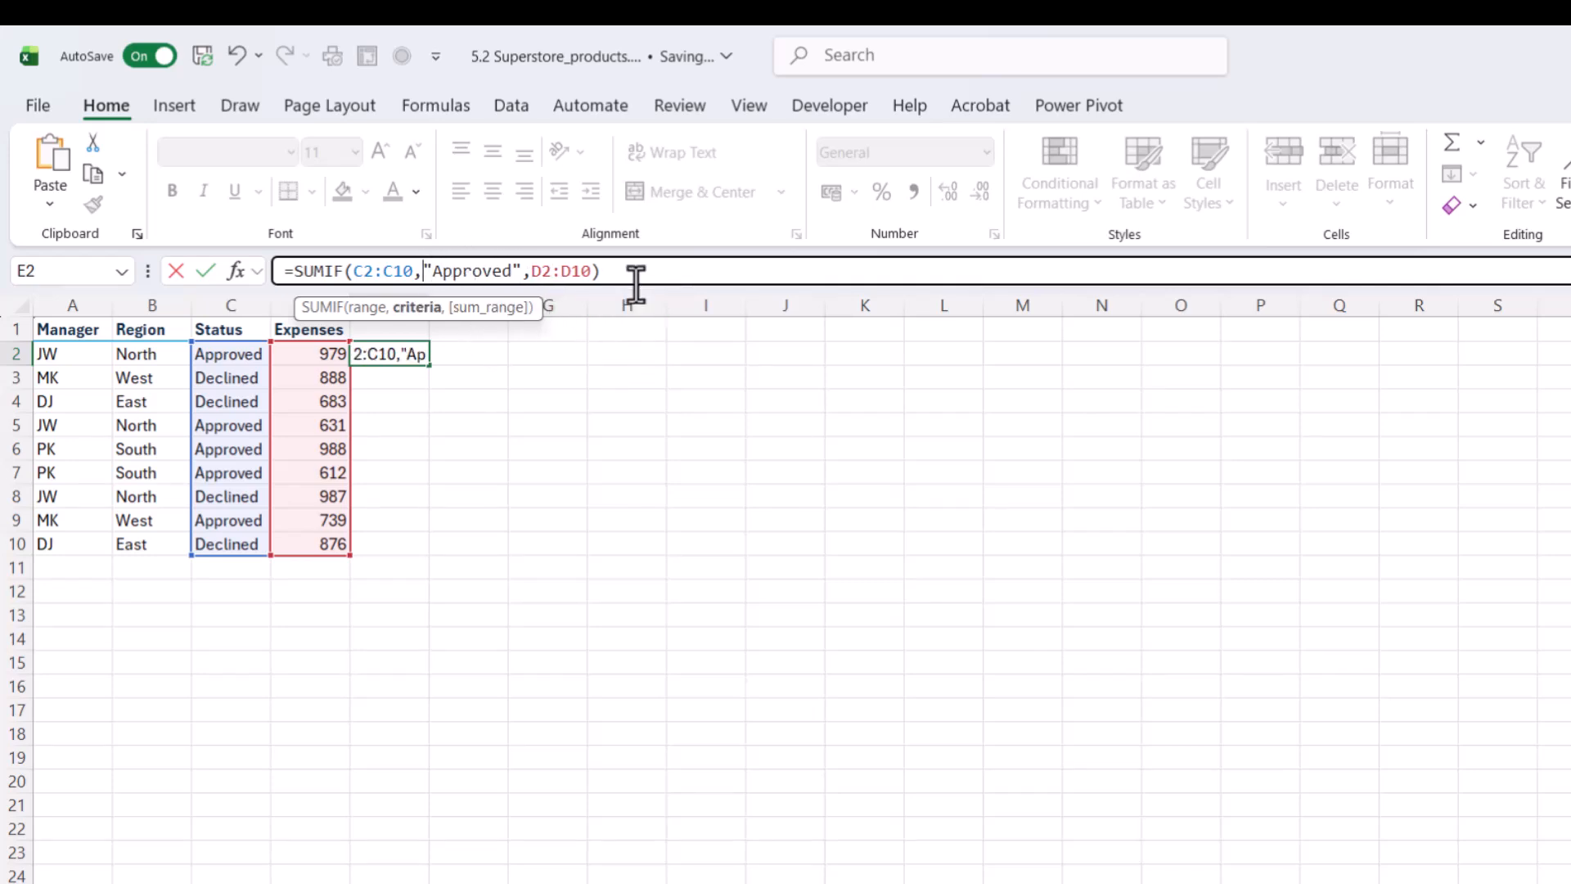
{"action": "key", "text": "ctrl+Return"}
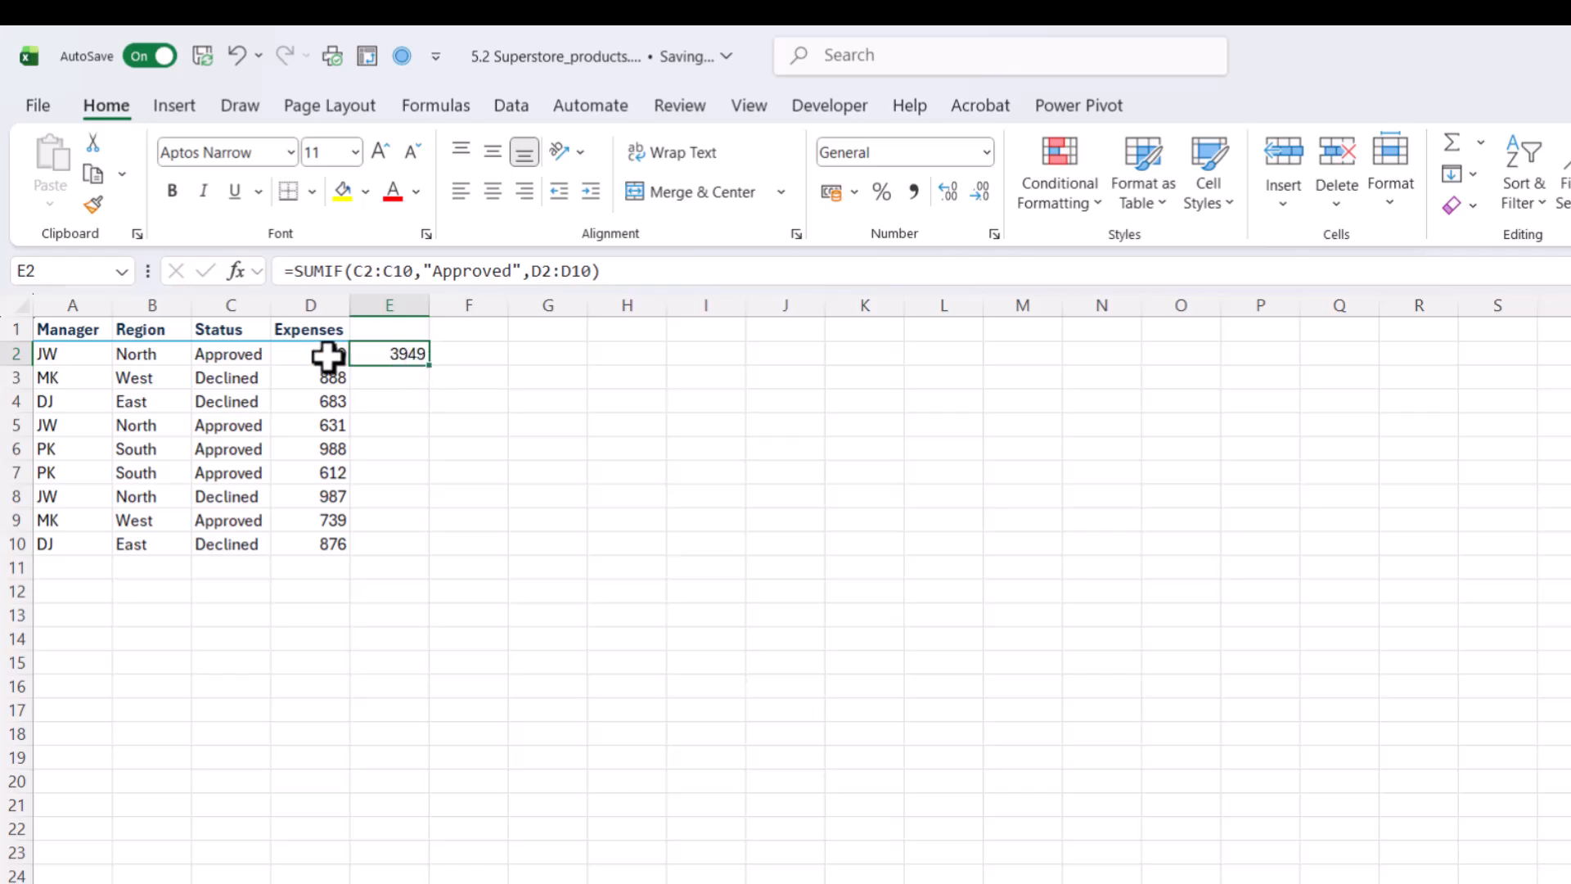
Add the approved expenses in G2 with =SUM(D2,D5,D6,D7,D9) and compare it with the SUMIF formula in E2.
{"action": "left_click", "coordinate": [553, 357]}
{"action": "left_click", "coordinate": [1445, 135]}
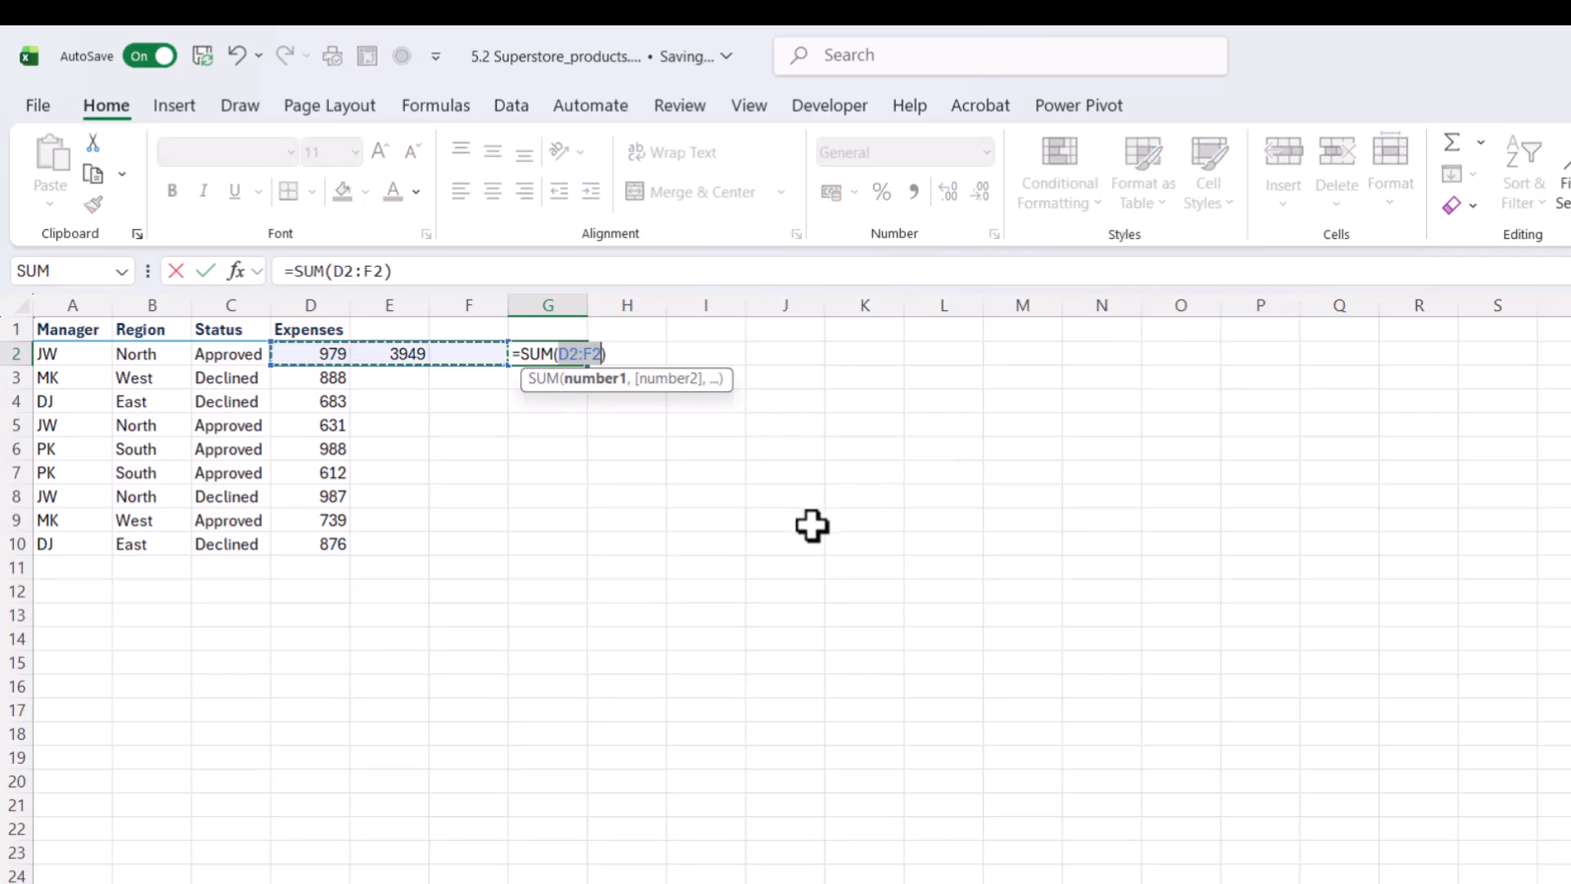
{"action": "double_click", "coordinate": [360, 273]}
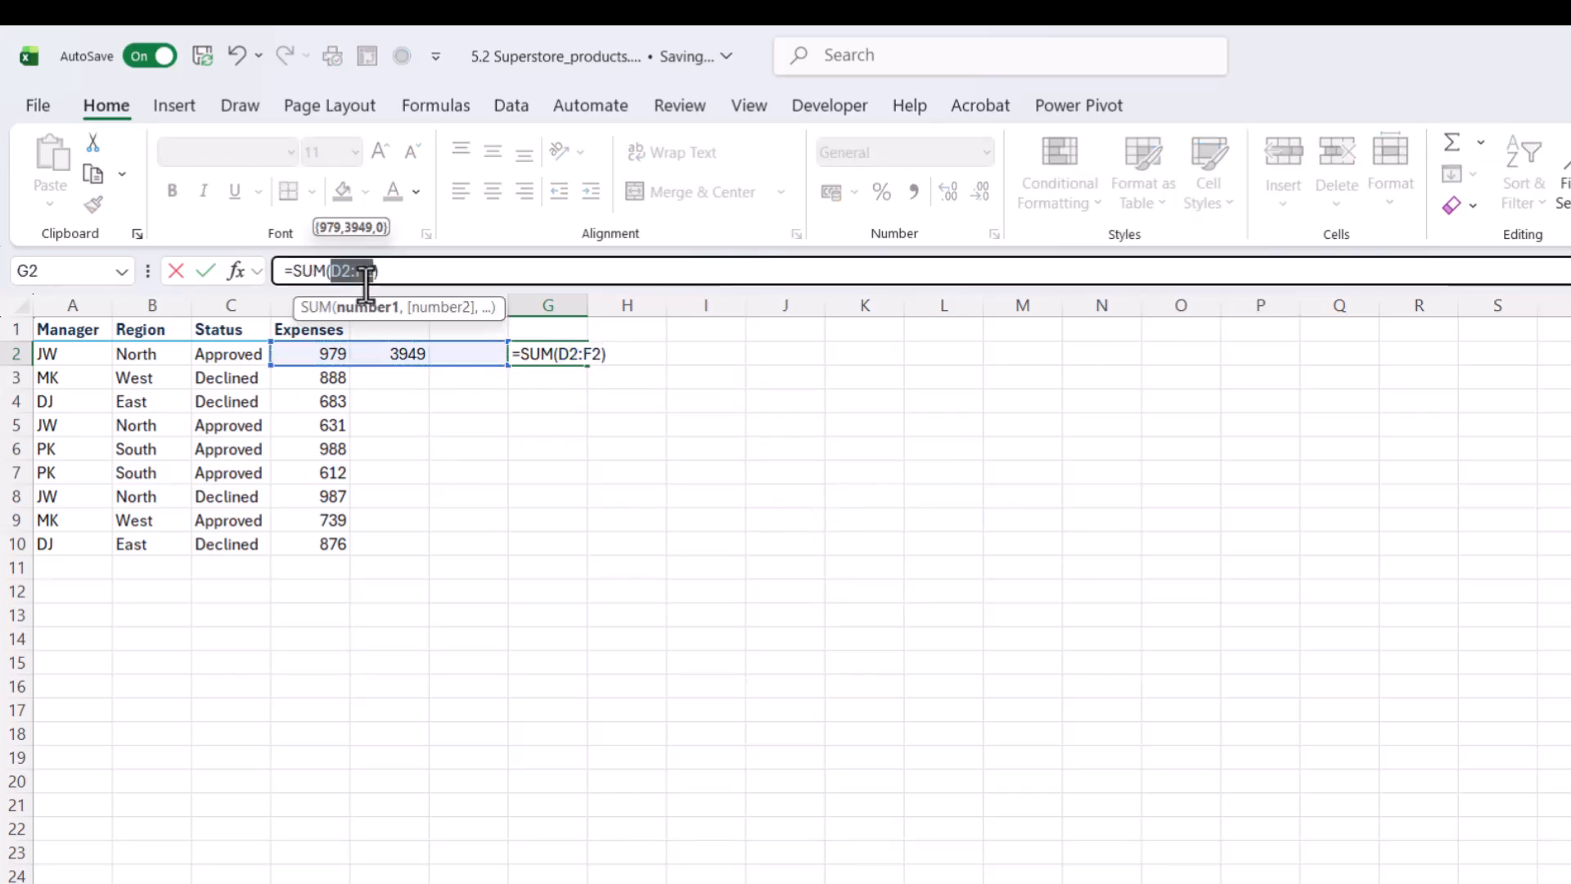
{"action": "left_click", "coordinate": [309, 356]}
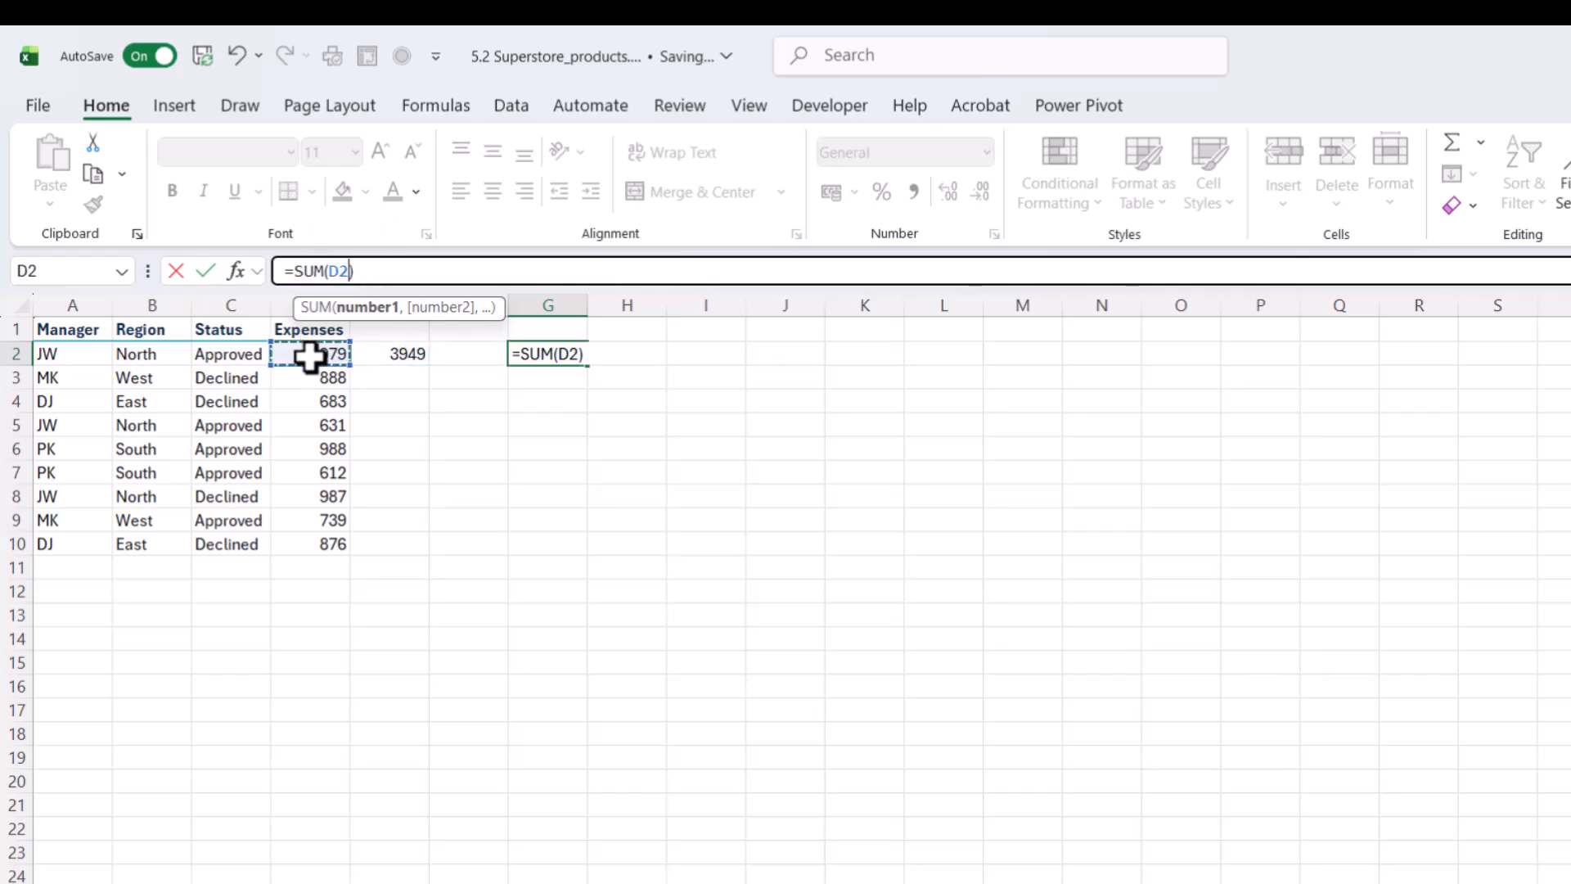
{"action": "type", "text": ","}
{"action": "left_click", "coordinate": [315, 426]}
{"action": "type", "text": ","}
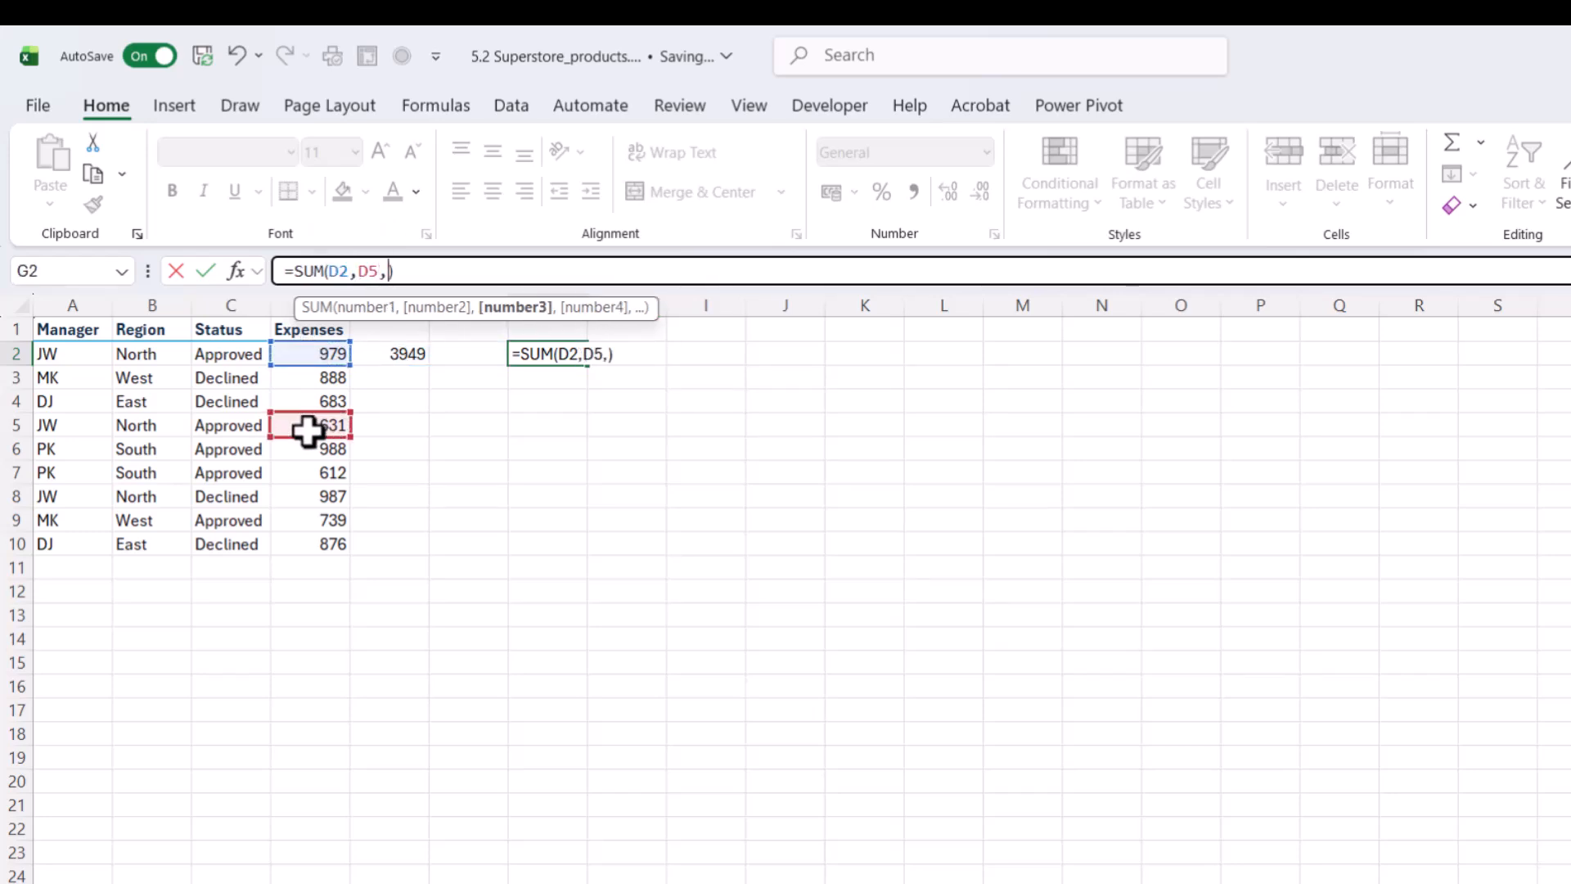
{"action": "left_click", "coordinate": [309, 450]}
{"action": "type", "text": ","}
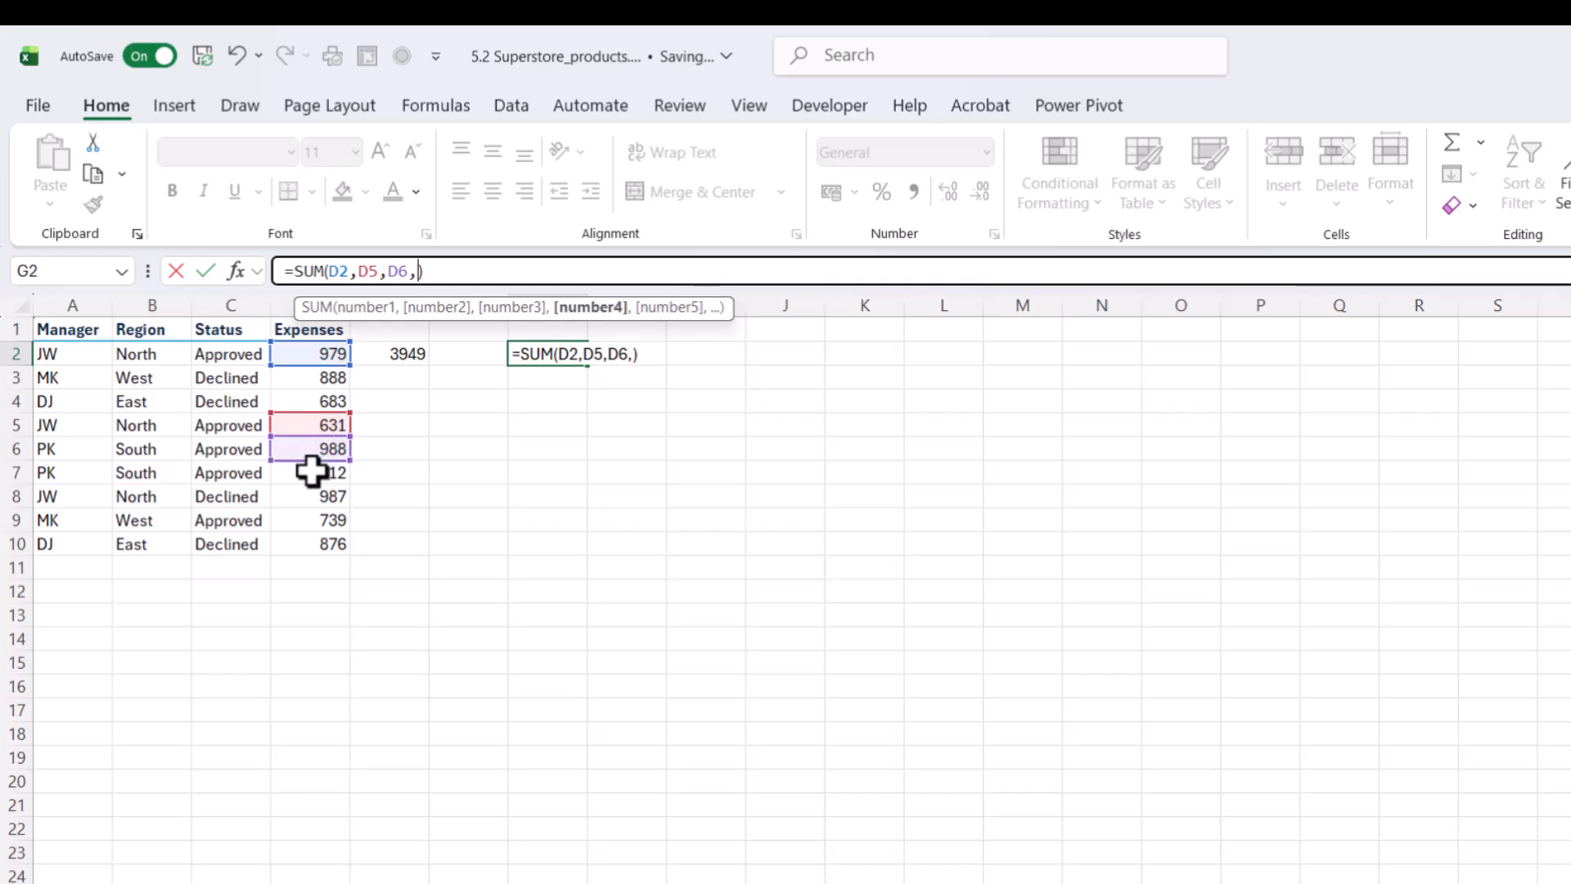
{"action": "left_click", "coordinate": [314, 473]}
{"action": "type", "text": ","}
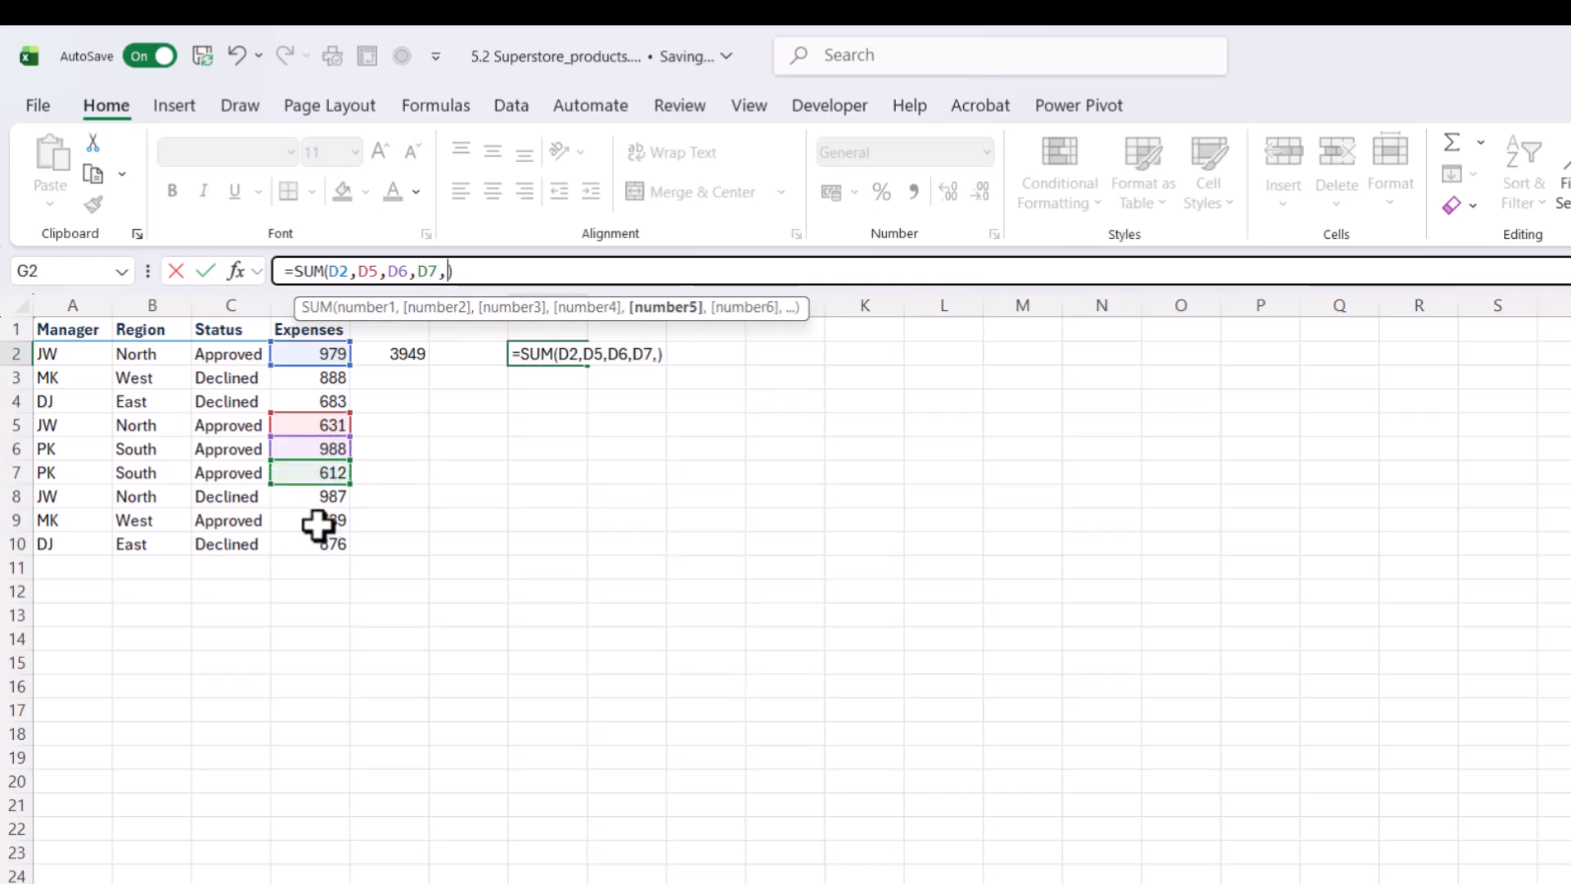
{"action": "left_click", "coordinate": [308, 519]}
{"action": "key", "text": "Return"}
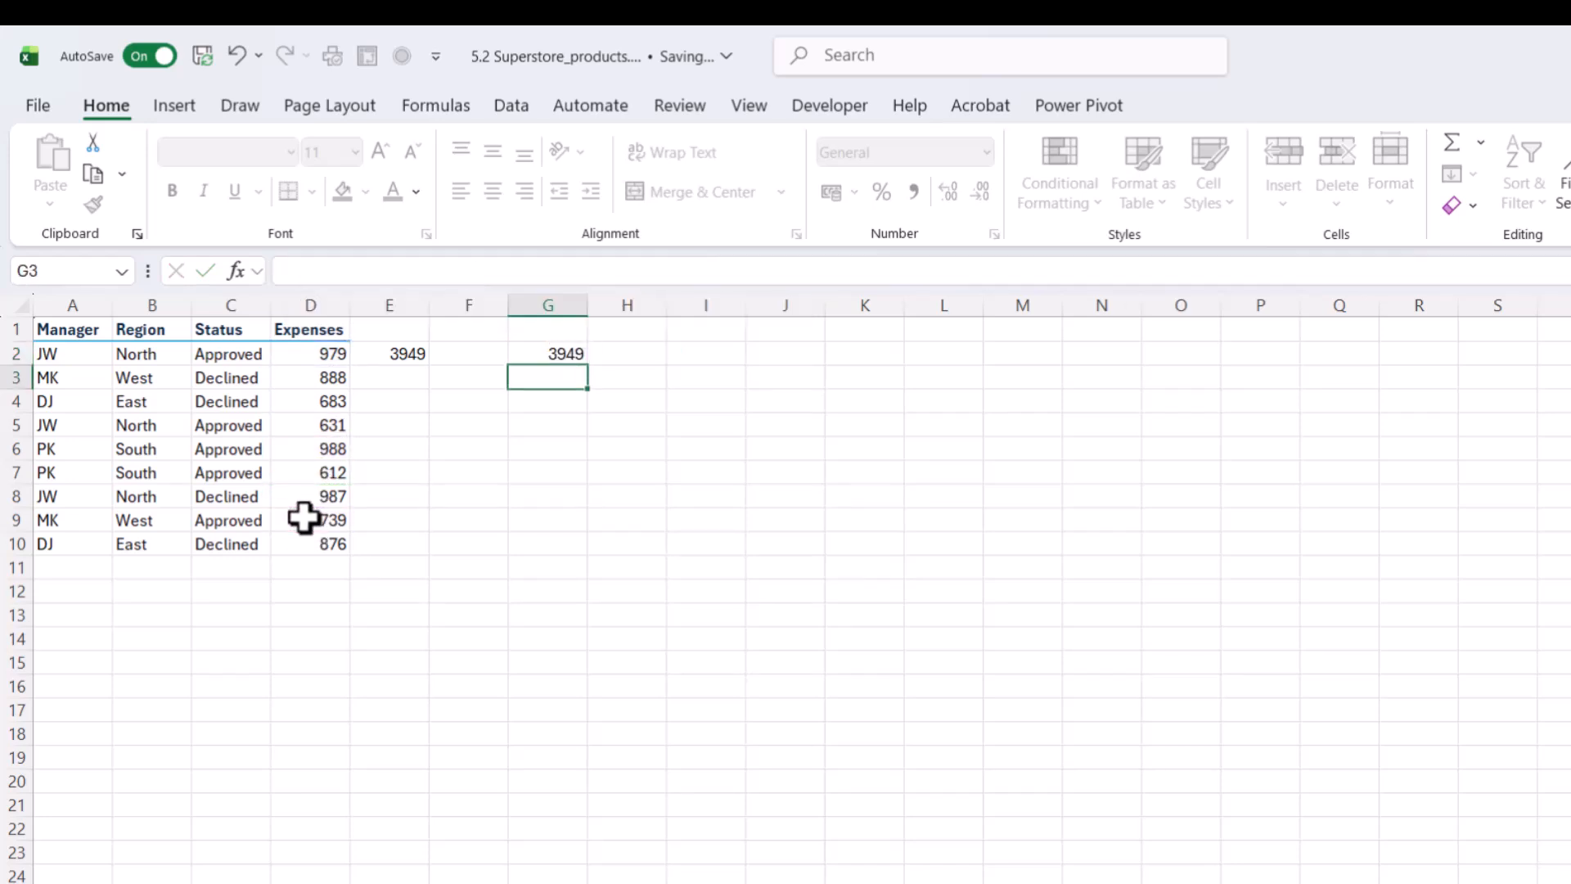
{"action": "left_click", "coordinate": [558, 352]}
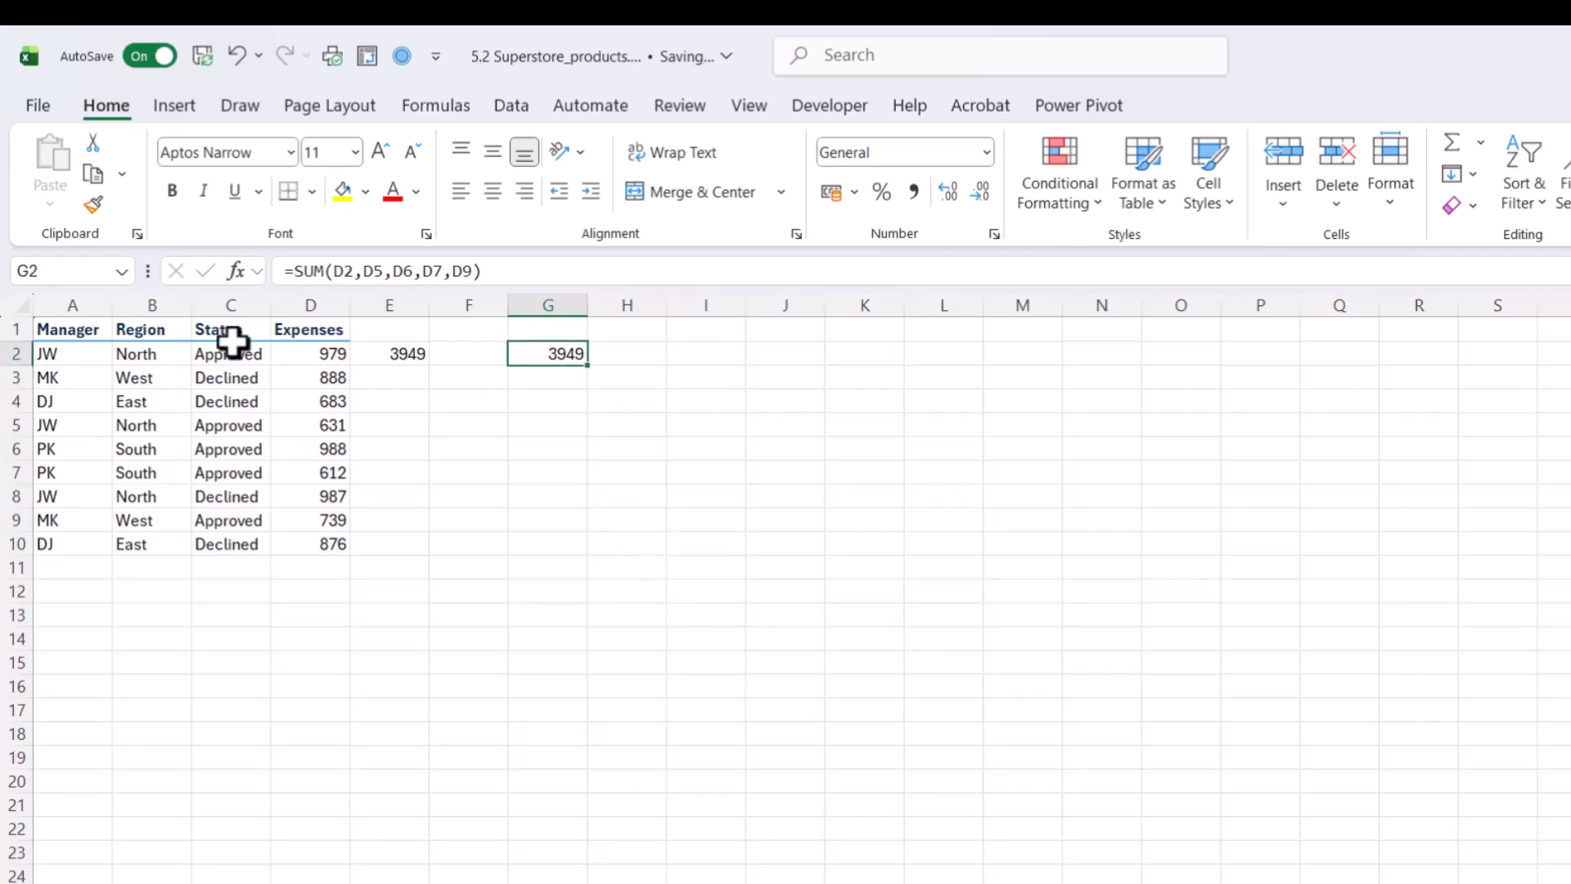
{"action": "left_click", "coordinate": [378, 360]}
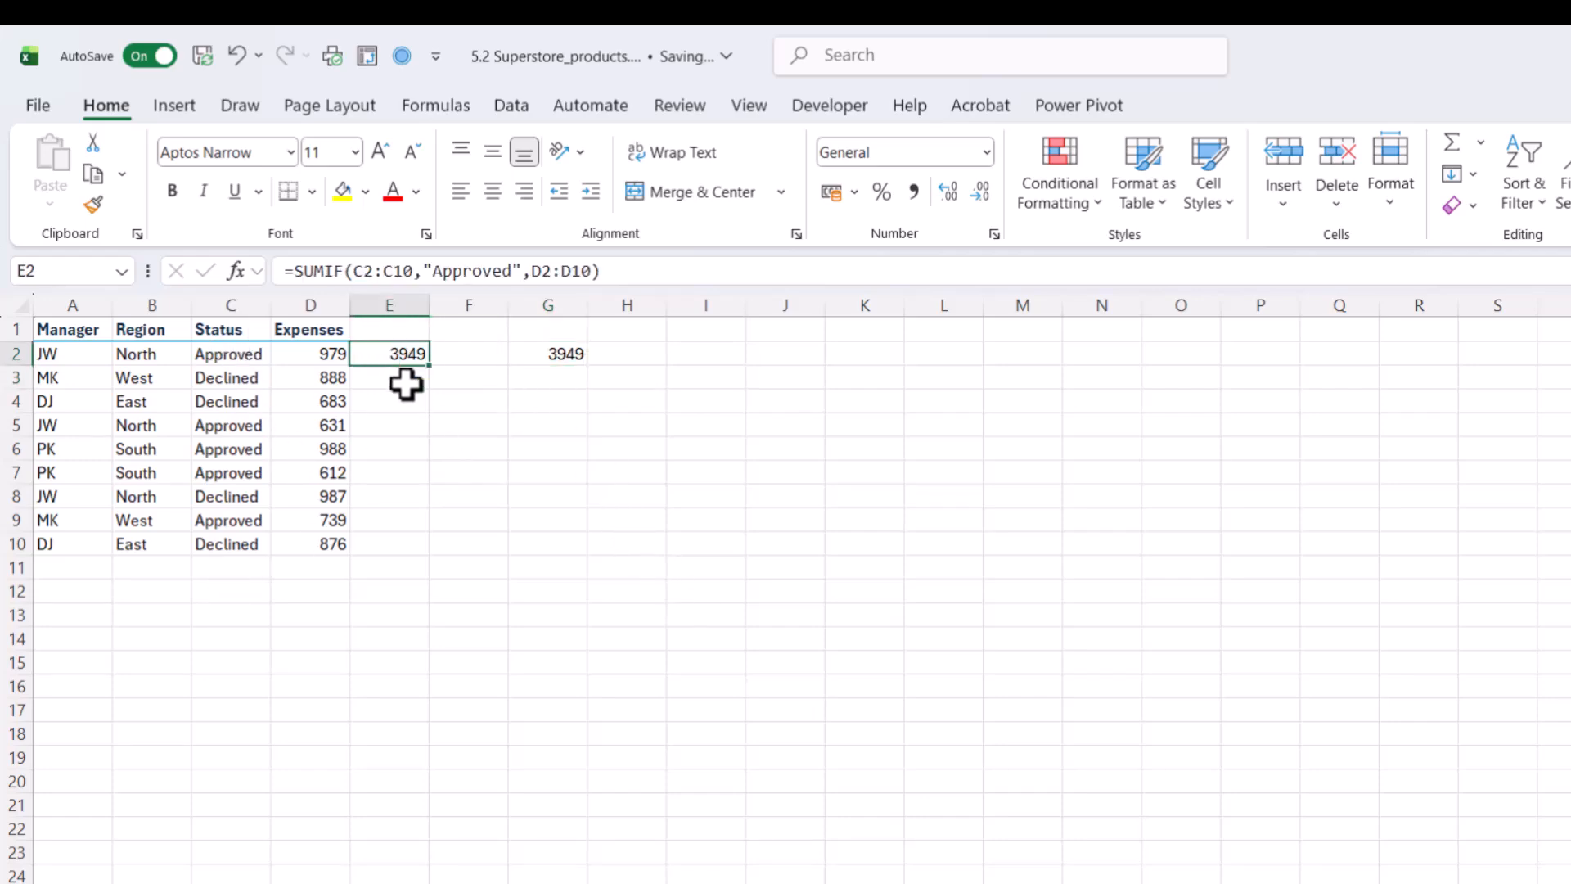